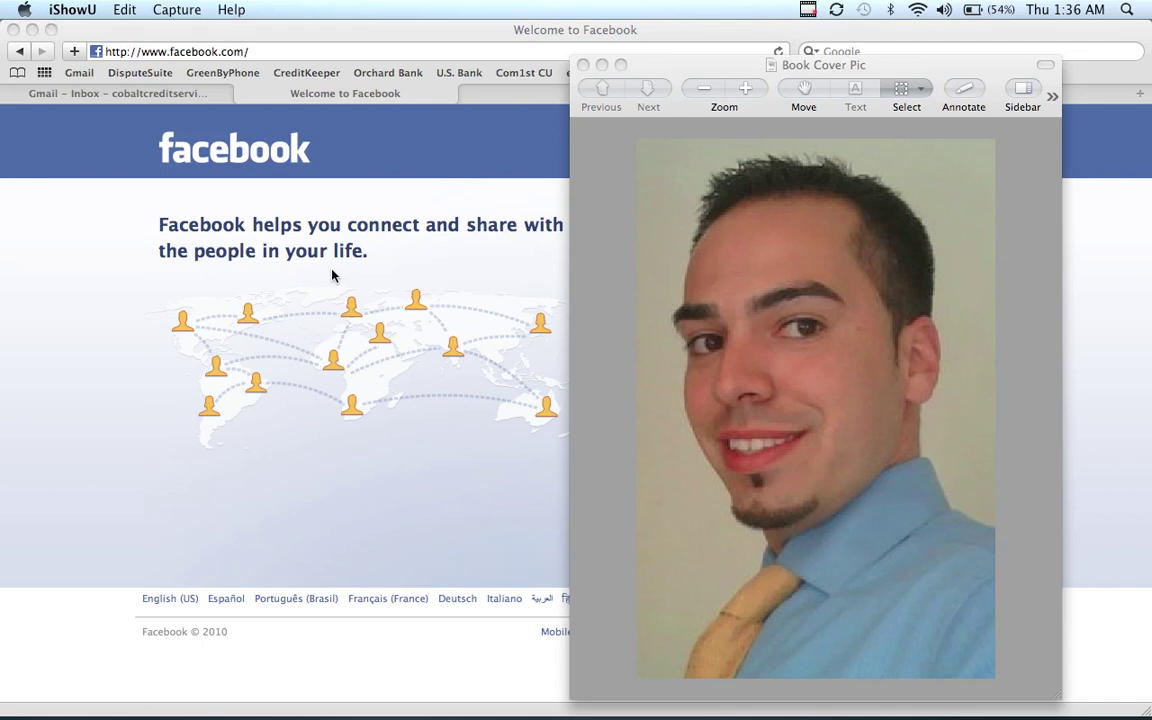
# Submit the sign-up form and answer the security check with 'the dodson'
pyautogui.click(285, 275)
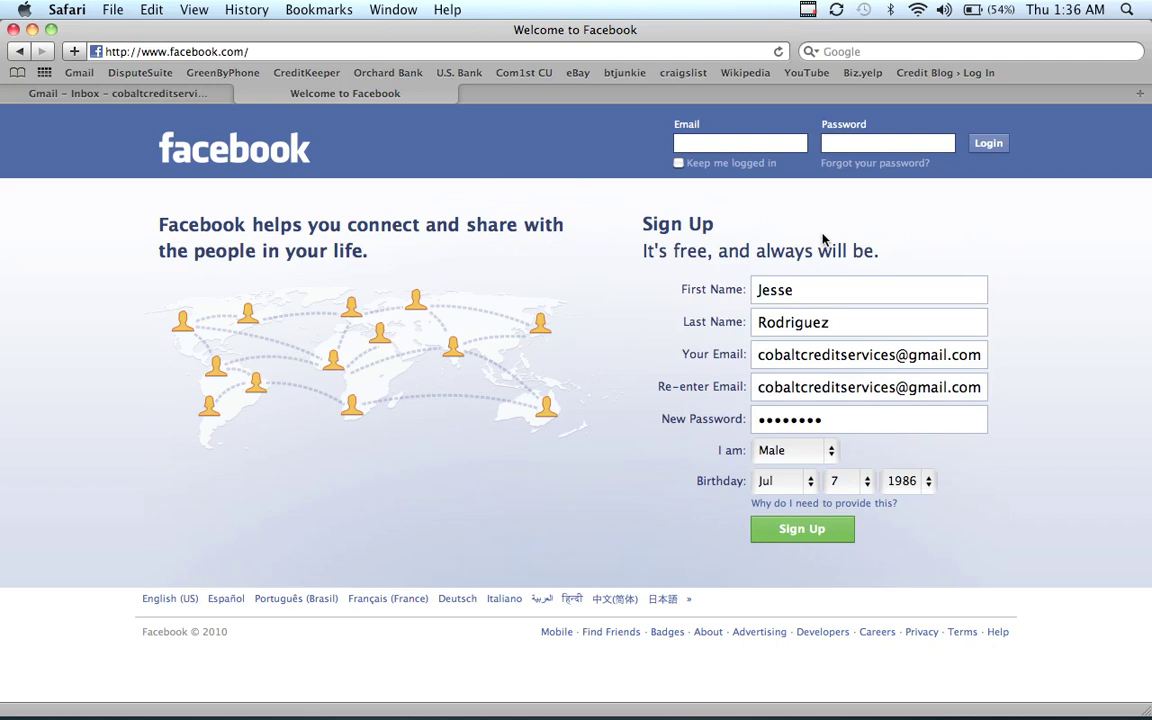
pyautogui.click(826, 536)
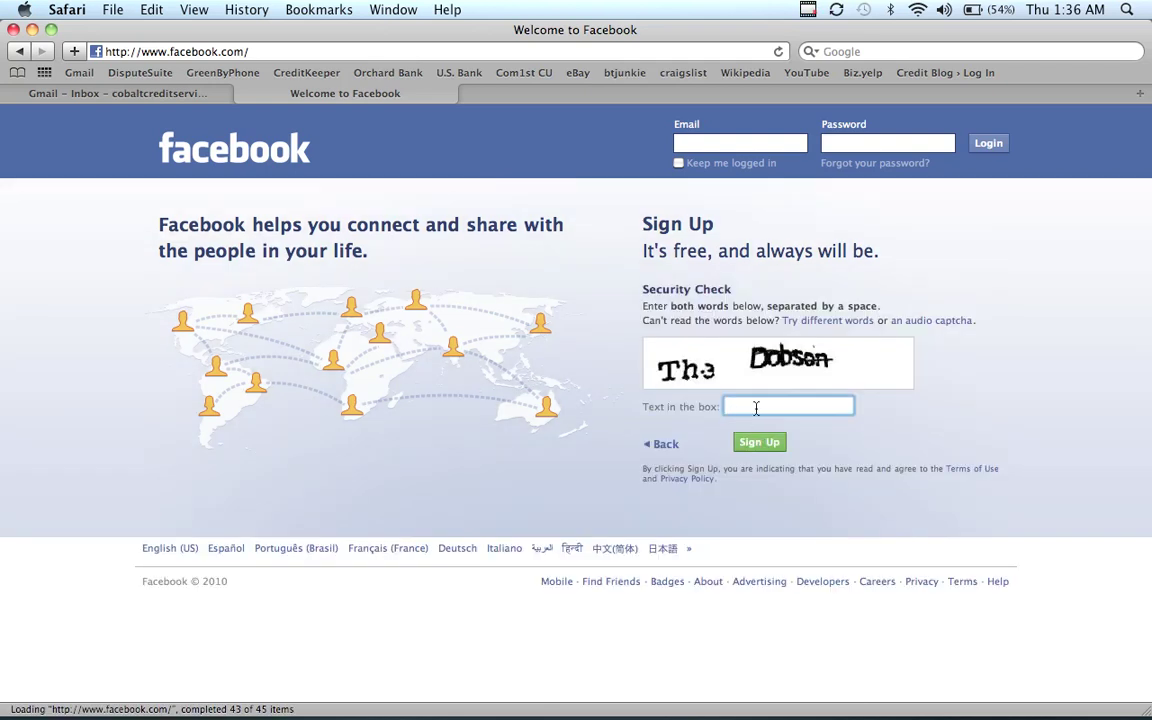
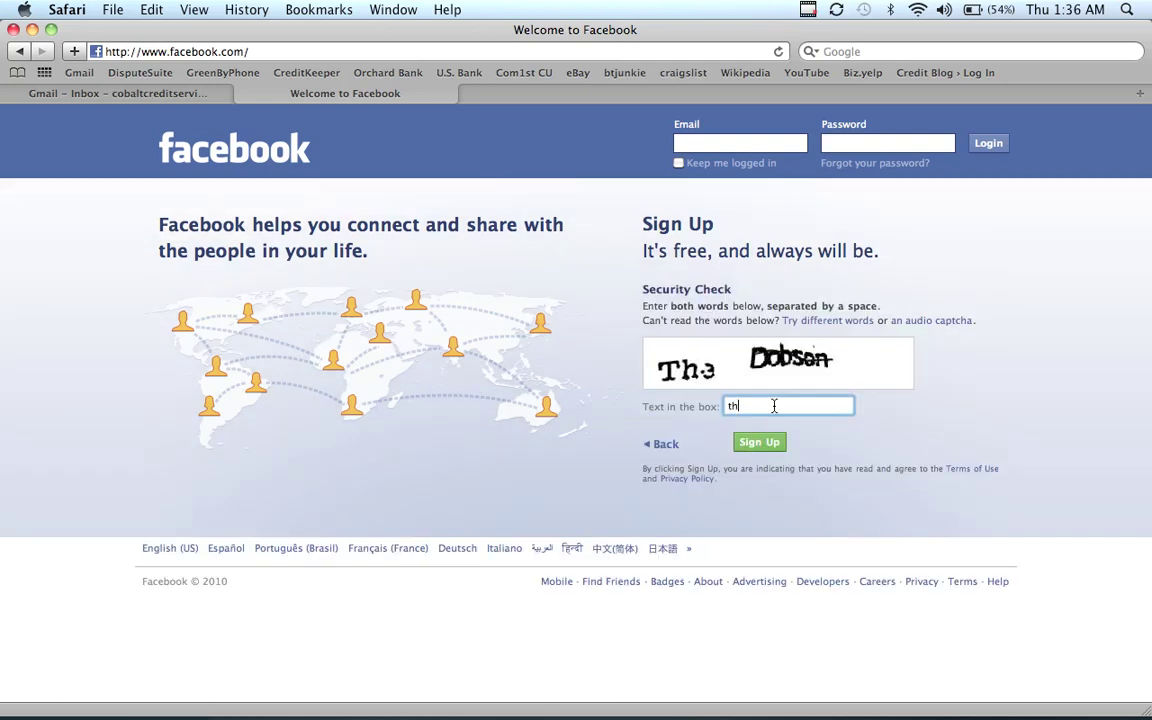
pyautogui.click(762, 443)
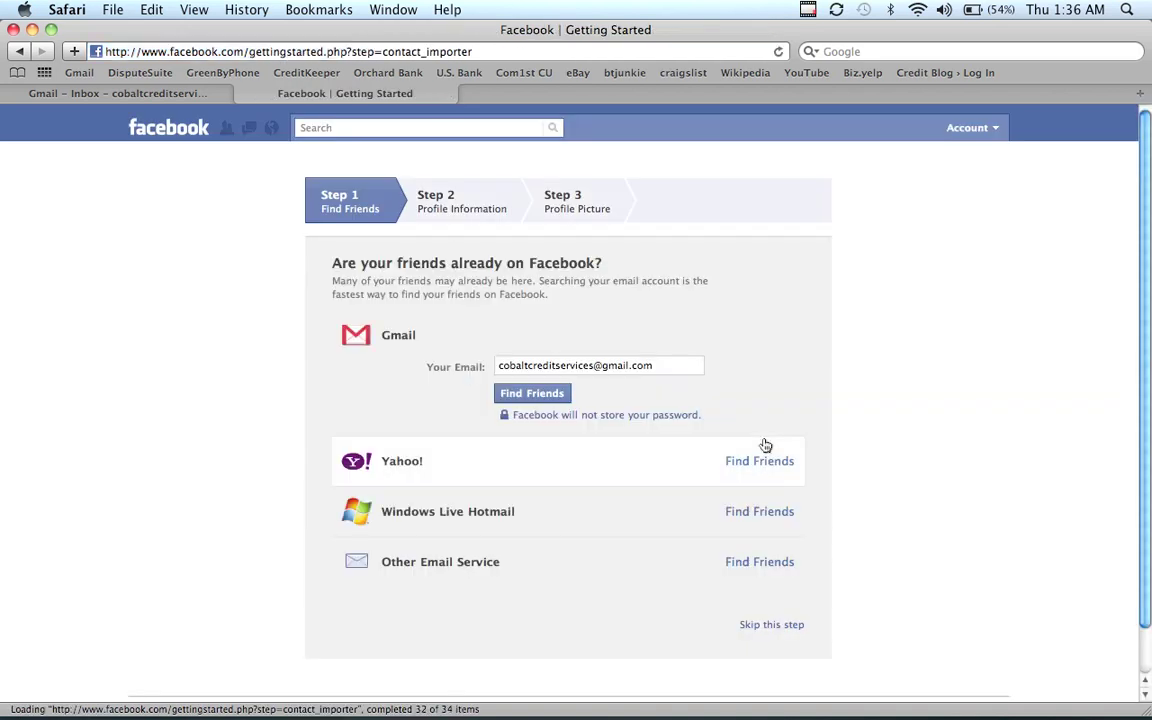
# Open Facebook's sign-up confirmation email in the Gmail inbox
pyautogui.click(142, 95)
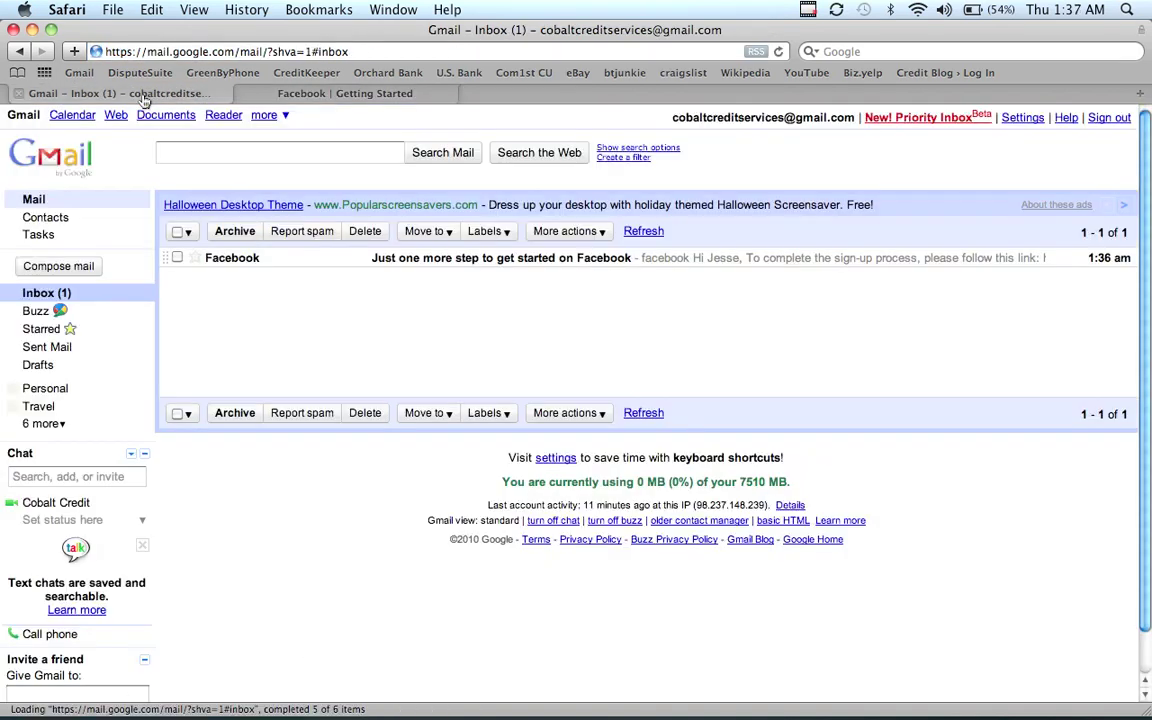
pyautogui.click(375, 258)
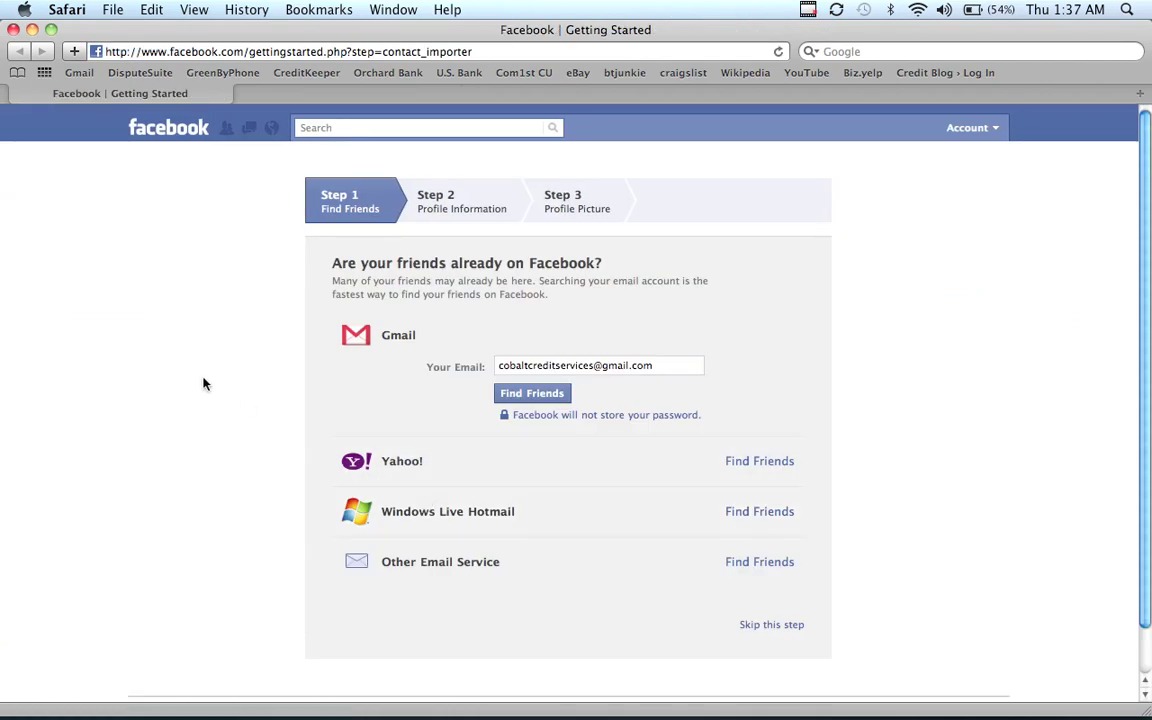
pyautogui.scroll(-2, 203, 384)
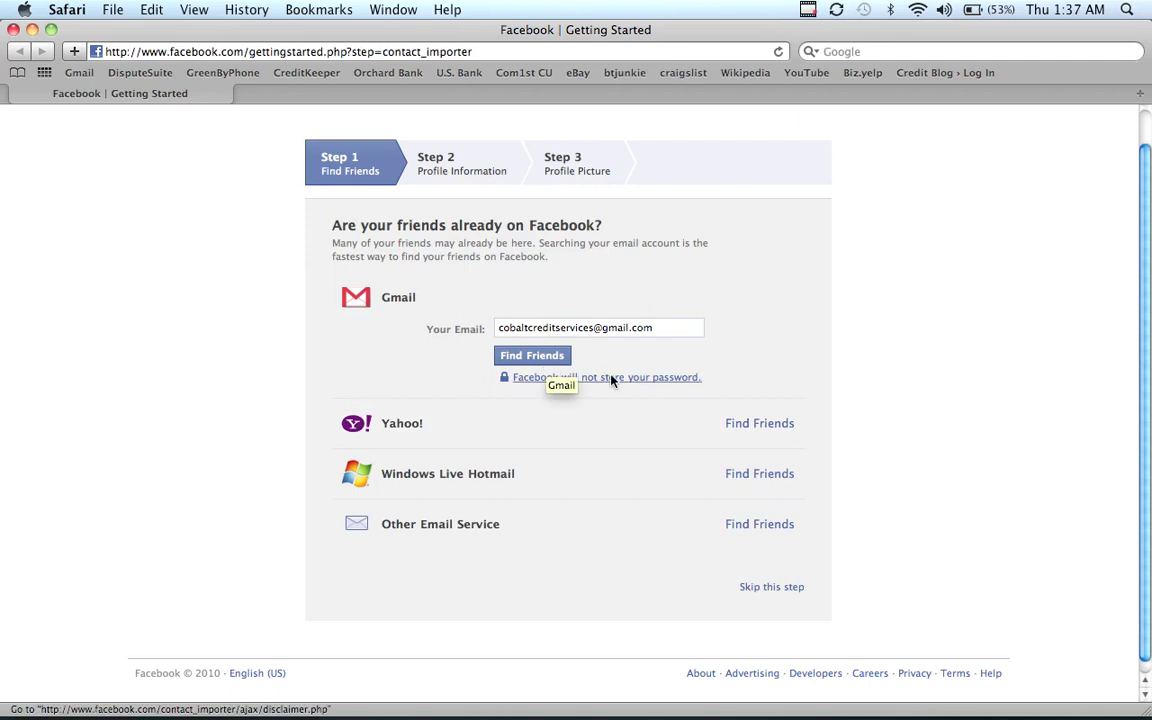
# Skip the Find Friends step of account setup
pyautogui.click(769, 590)
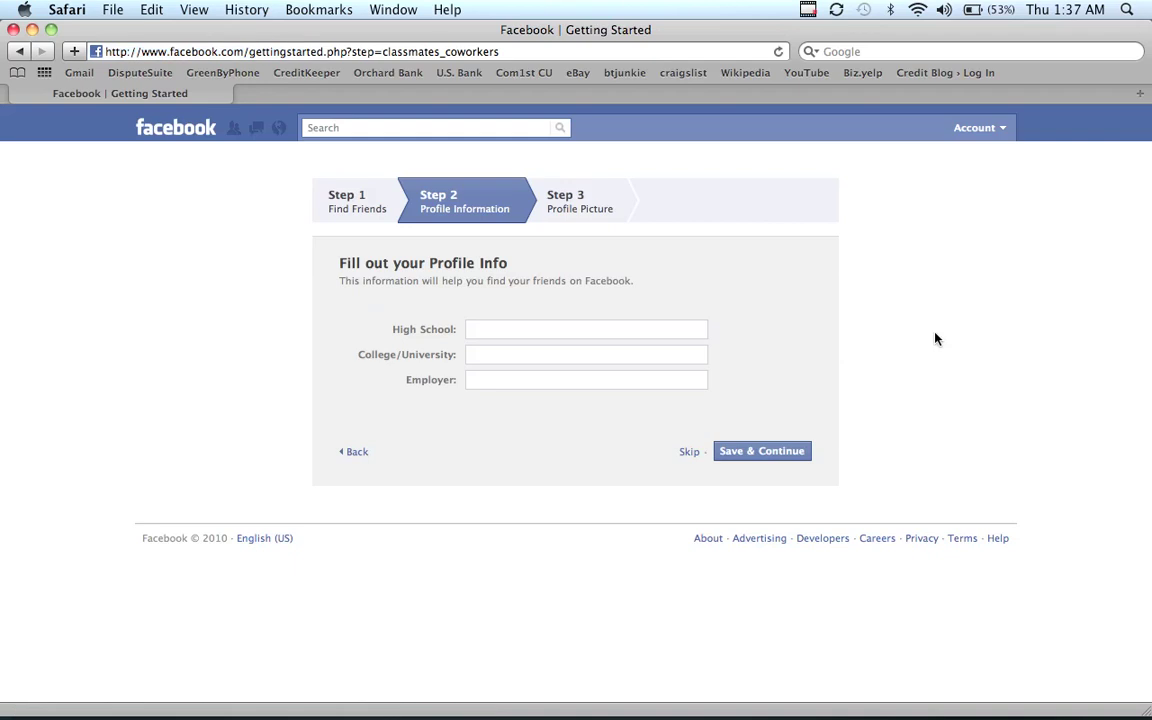
# Enter 'Cobalt Credit Services' as the employer and save the profile info
pyautogui.click(640, 379)
pyautogui.write('Cobalt ')
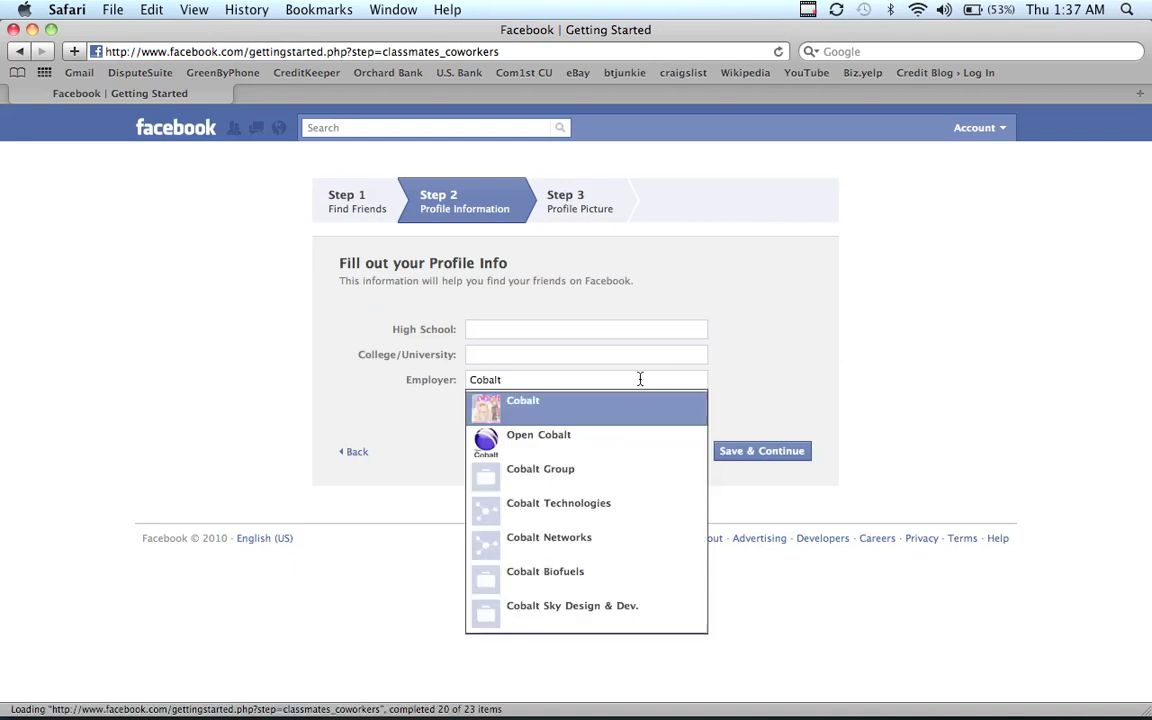
pyautogui.write('Credit Ser')
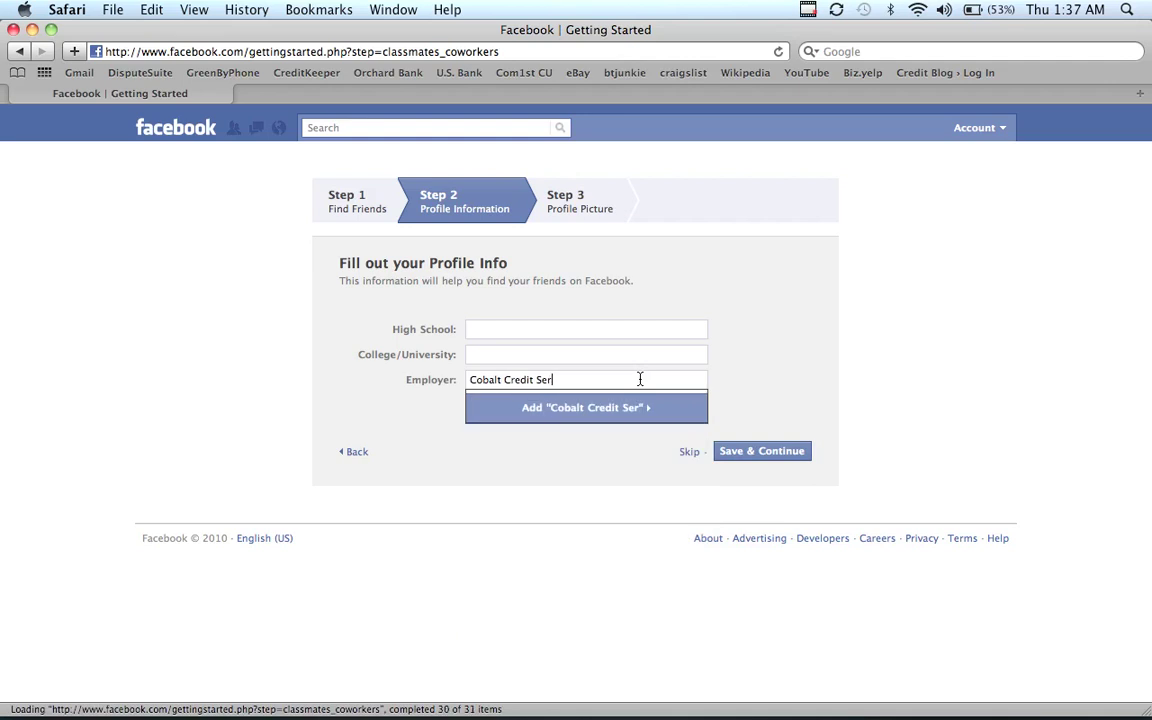
pyautogui.write('vices')
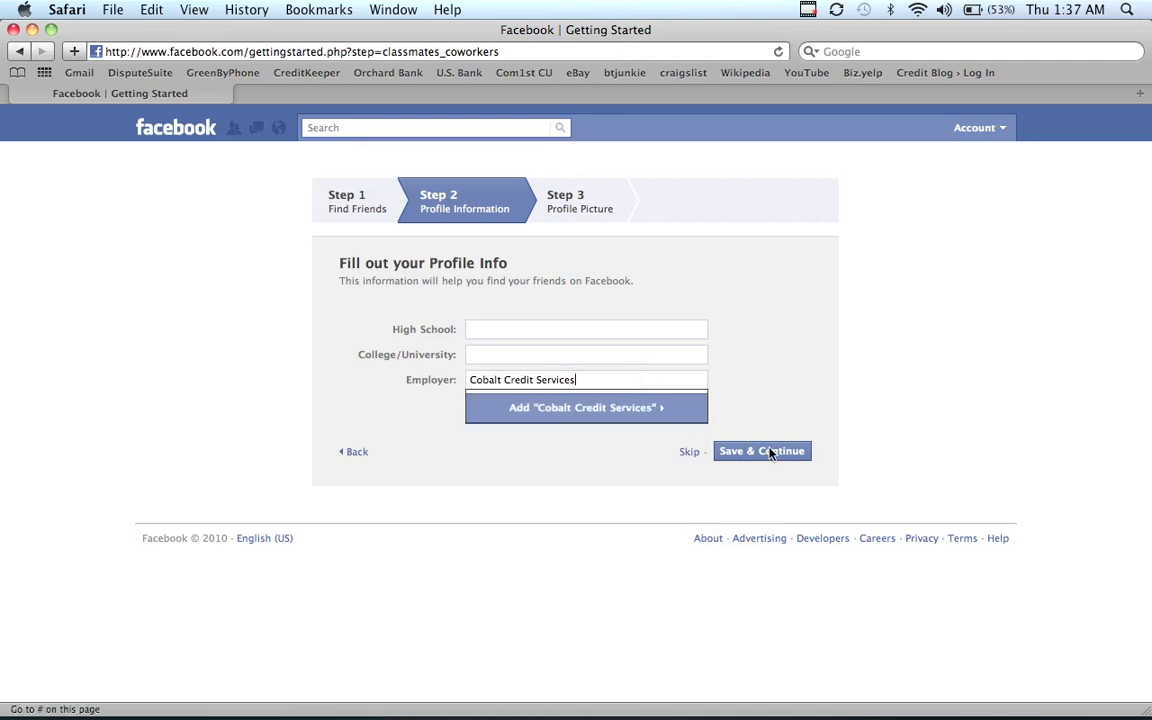
pyautogui.click(768, 451)
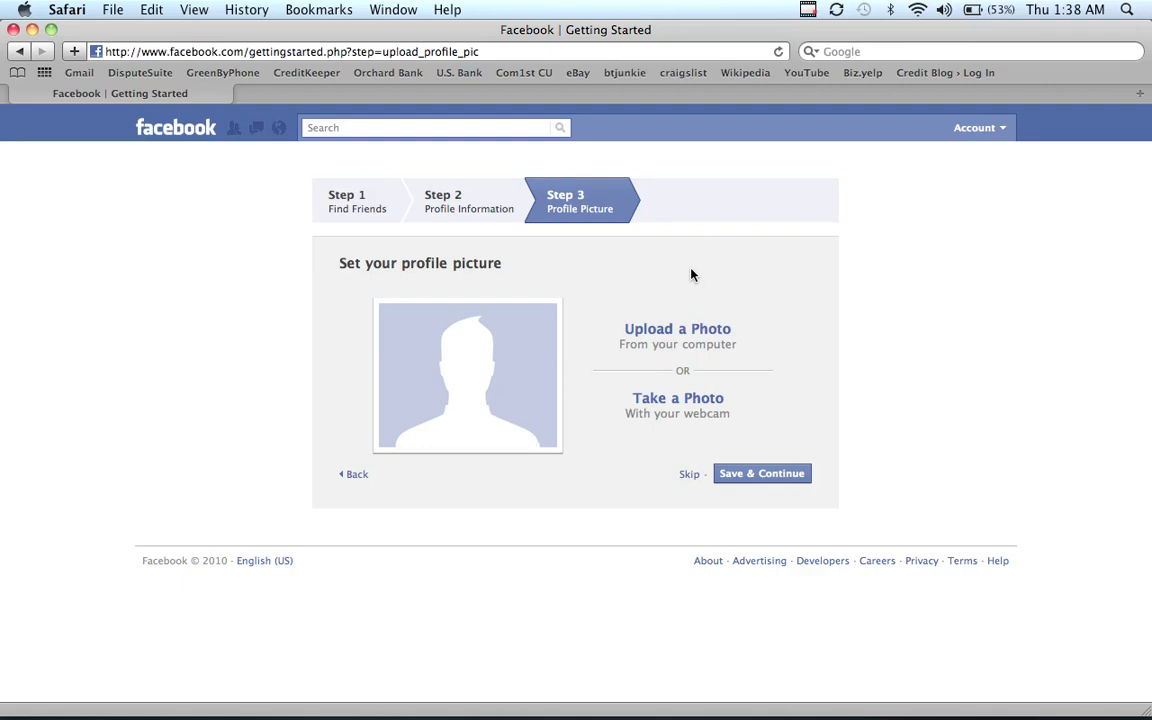
# Skip the profile picture step to reach Jesse's Welcome page
pyautogui.click(681, 475)
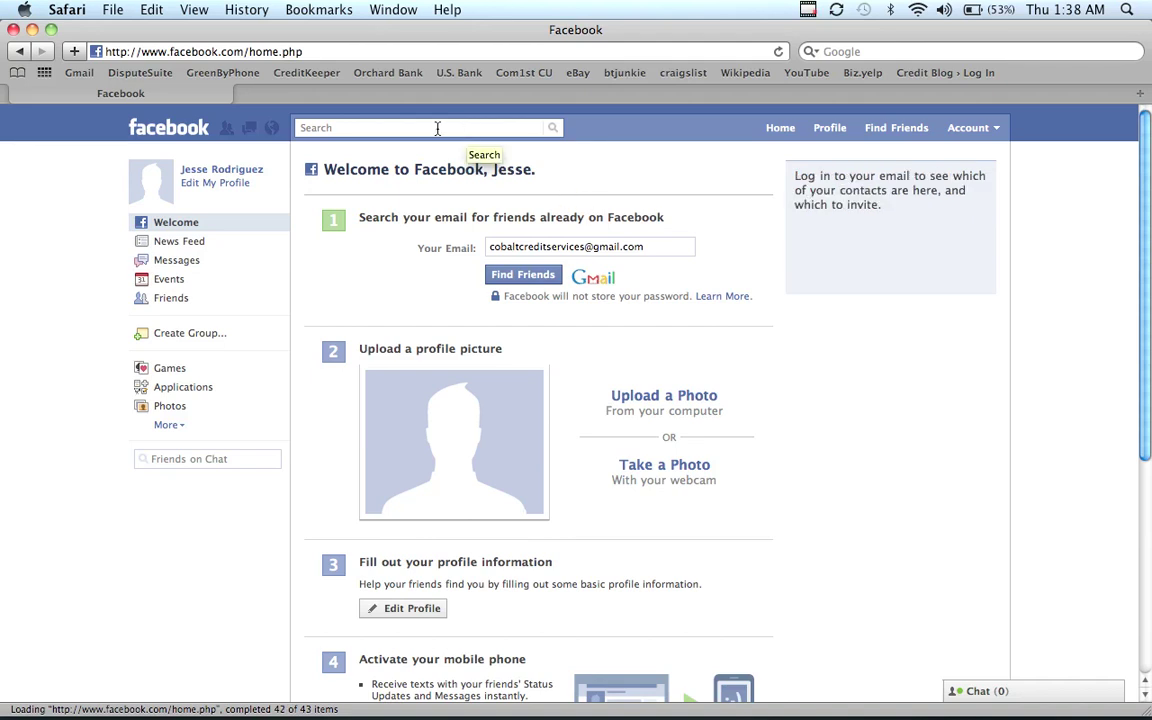
# Search for 'Cobalt Credit Services' and open its business page from the results
pyautogui.click(437, 128)
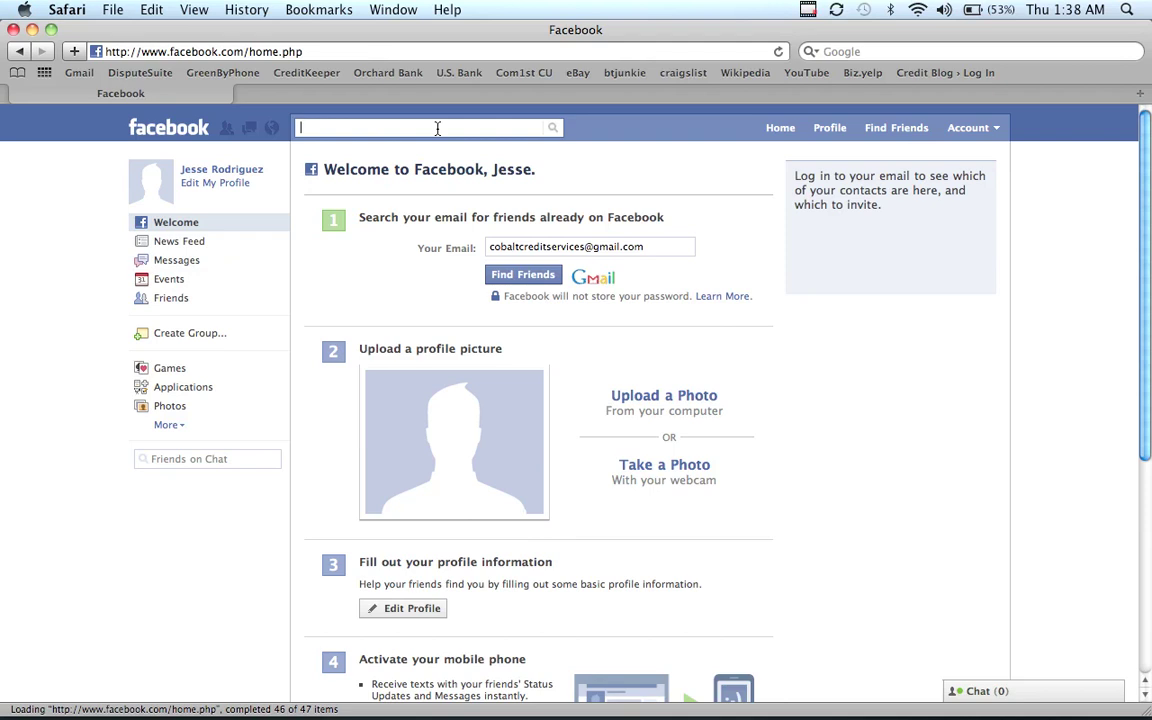
pyautogui.write('Cobalt Credi')
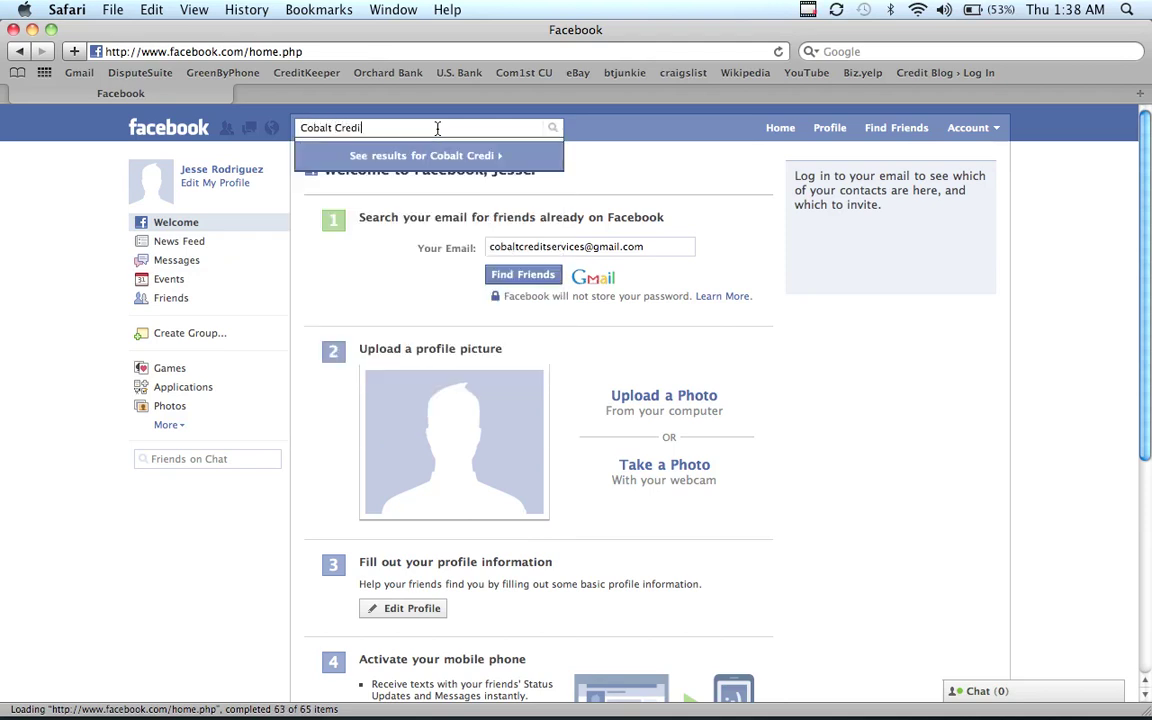
pyautogui.write('t Services')
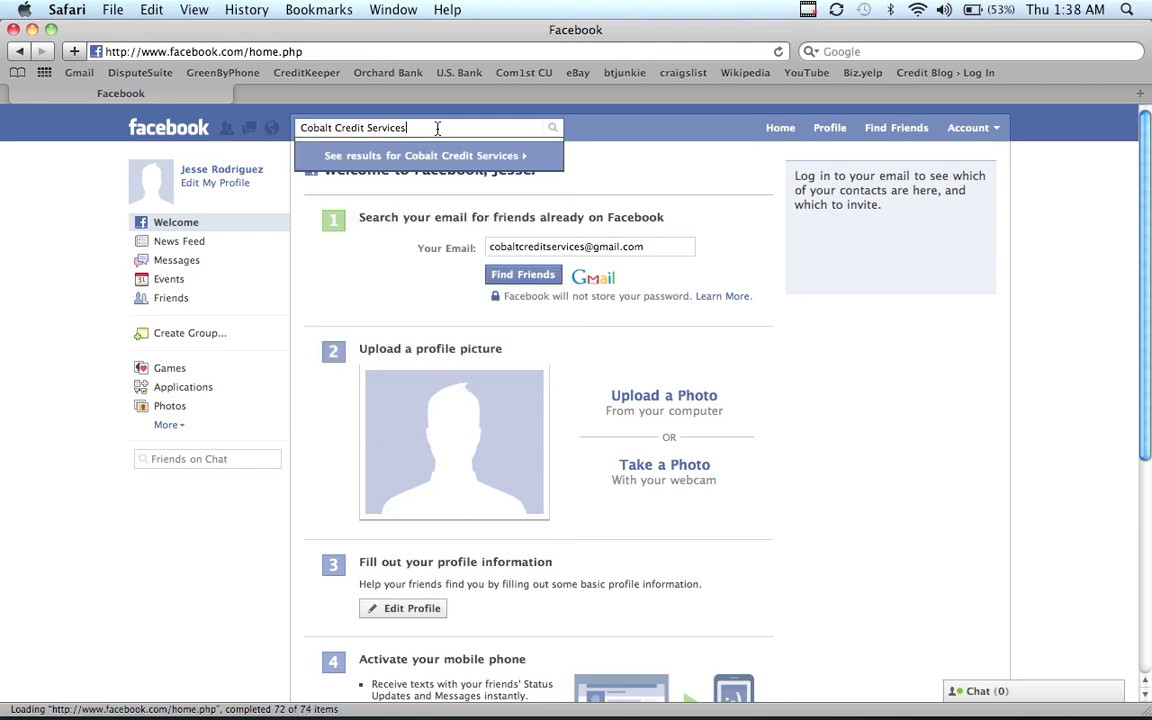
pyautogui.press('Return')
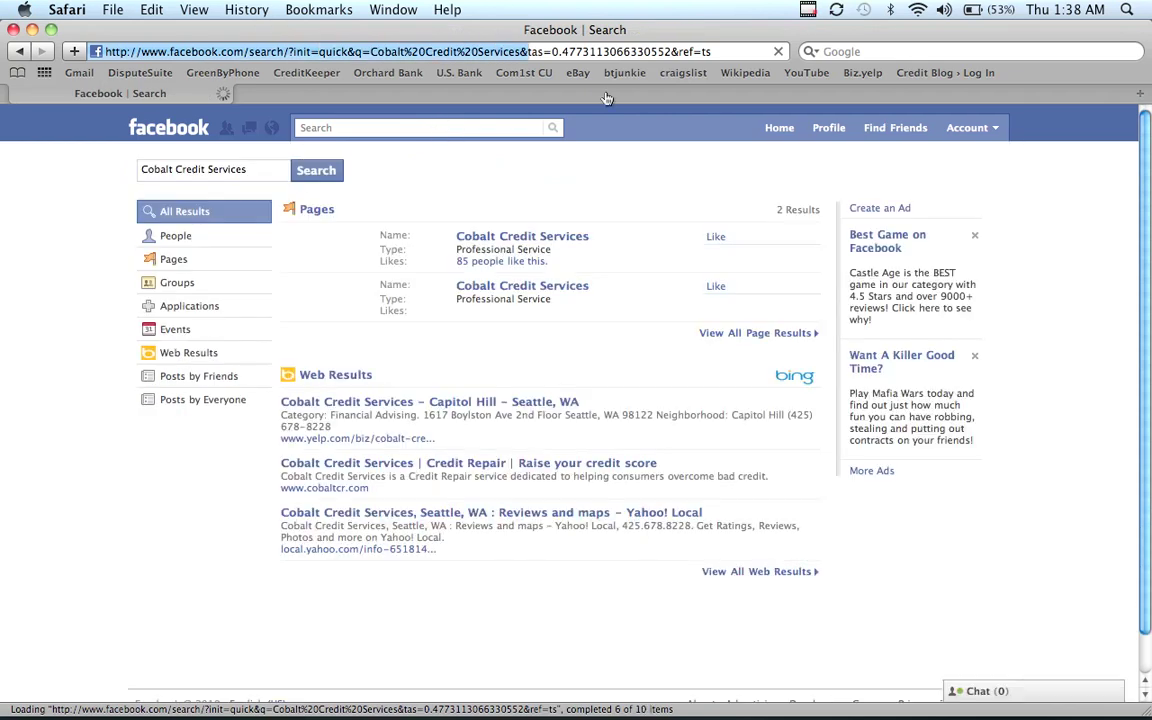
pyautogui.click(517, 238)
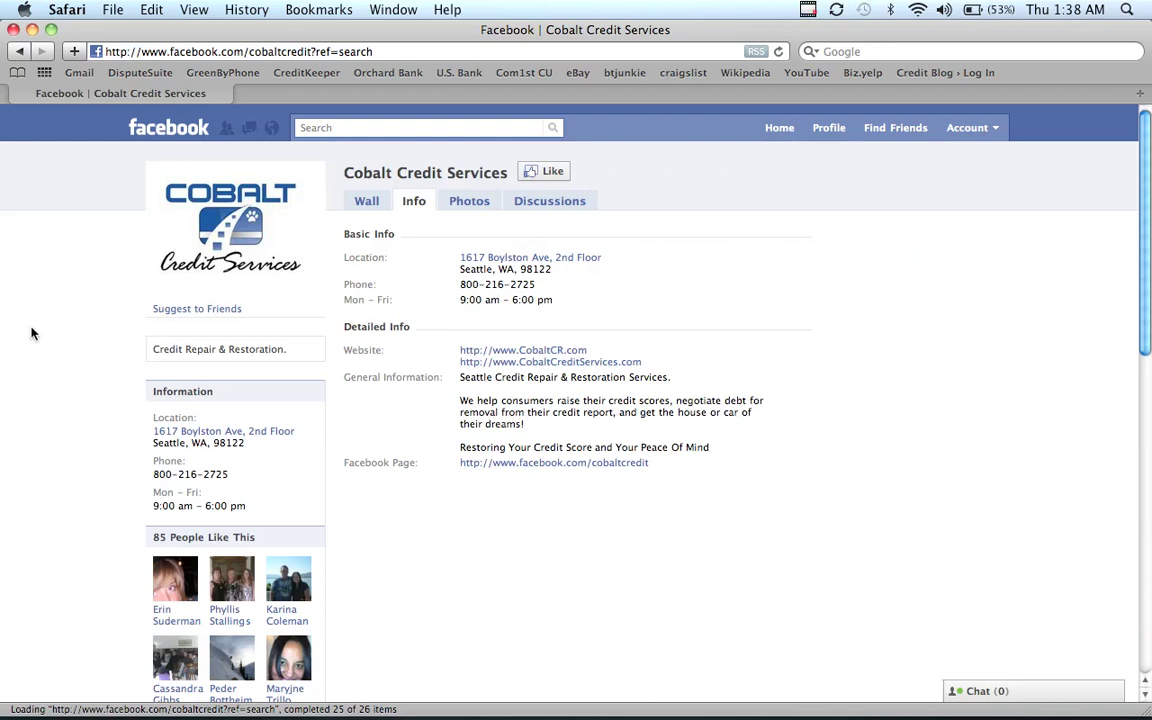
# Look over the Cobalt Credit Services Info details, then view its Wall
pyautogui.scroll(-3, 36, 326)
pyautogui.scroll(3, 36, 326)
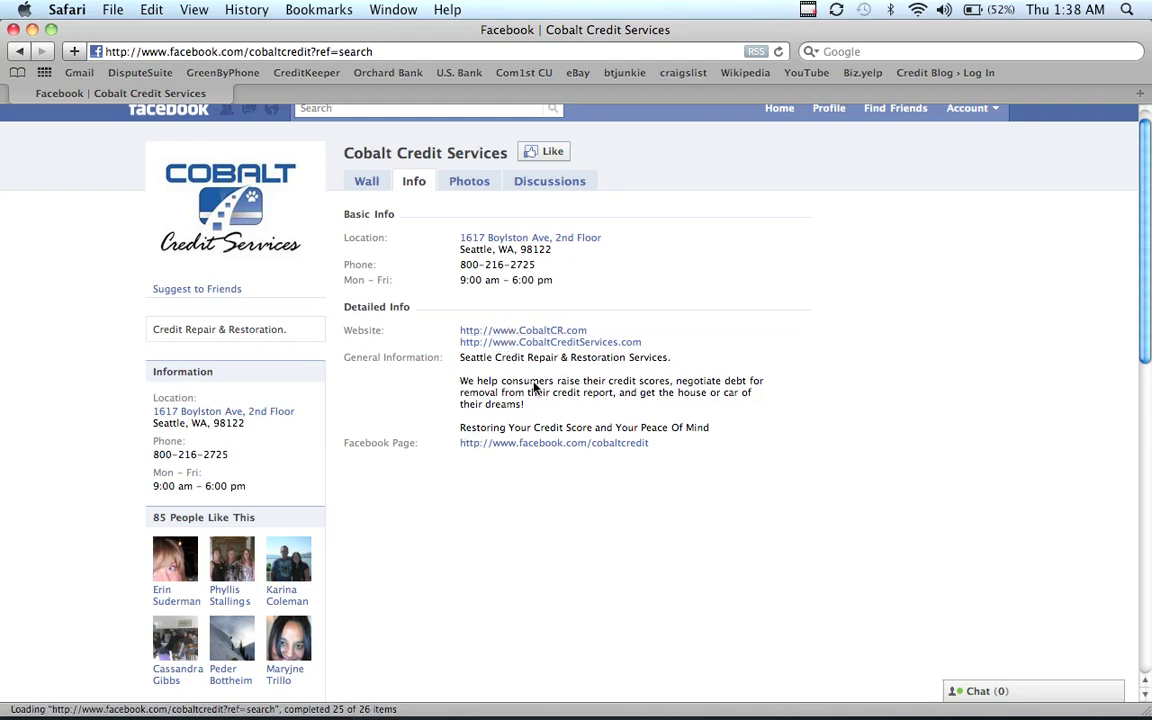
pyautogui.scroll(2, 476, 543)
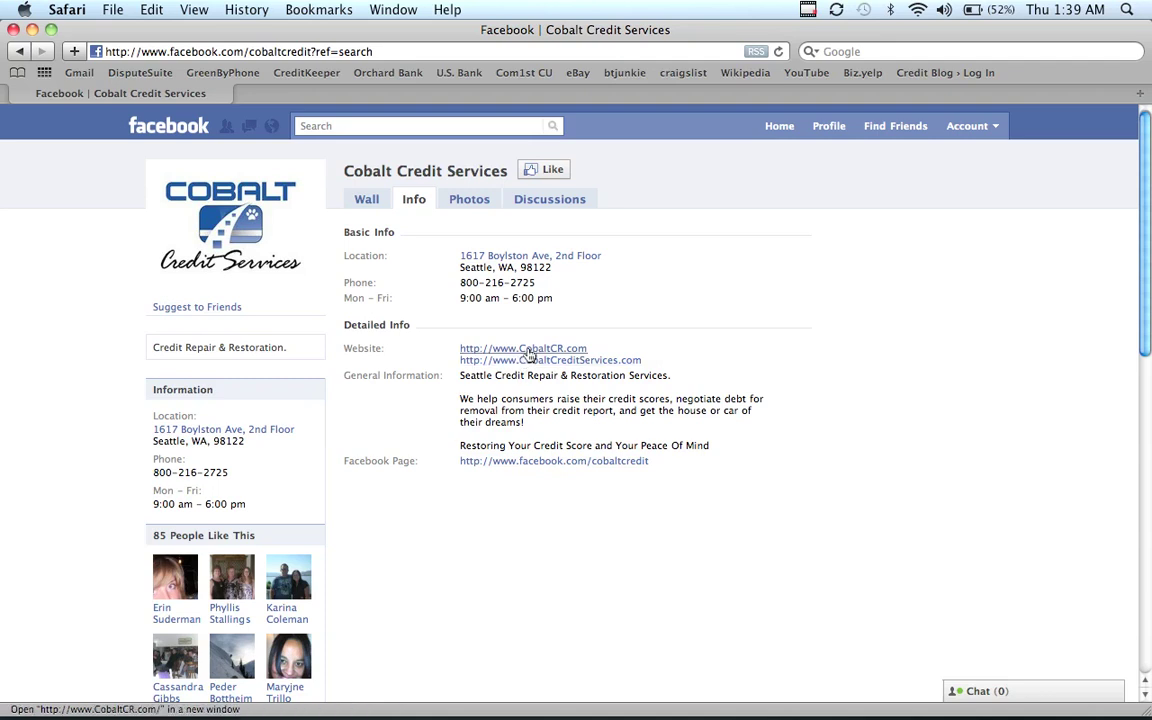
pyautogui.click(370, 200)
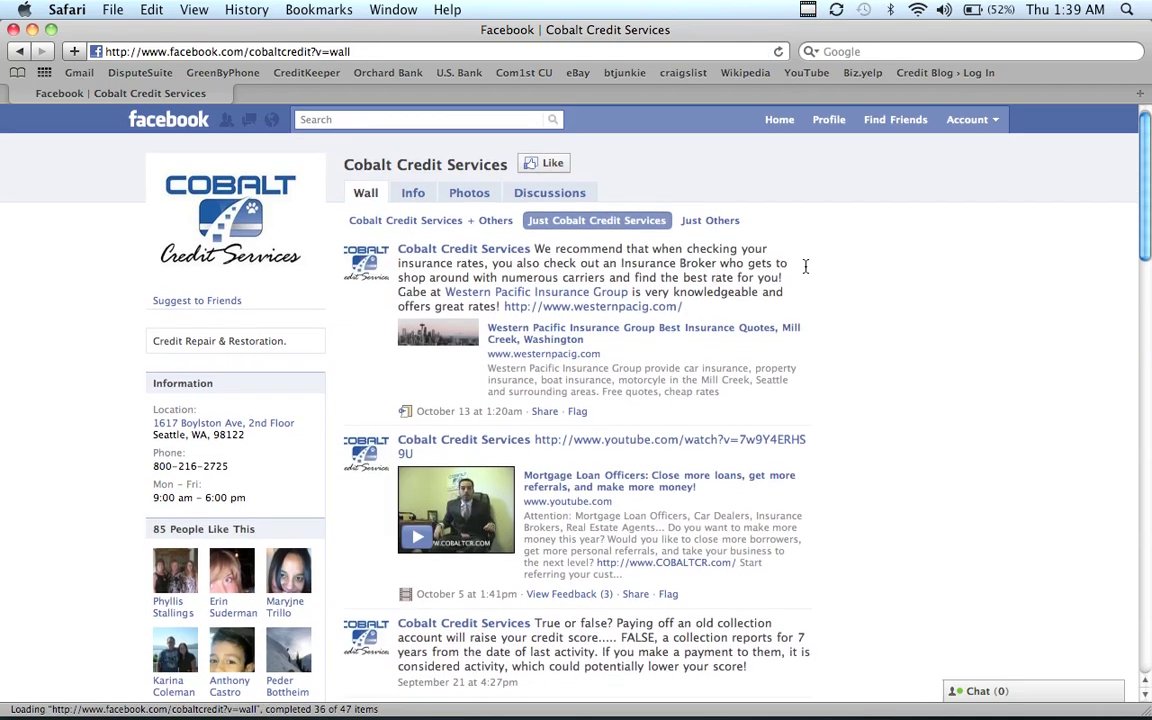
# Browse the Cobalt Credit Services wall and like the page
pyautogui.scroll(-1, 805, 266)
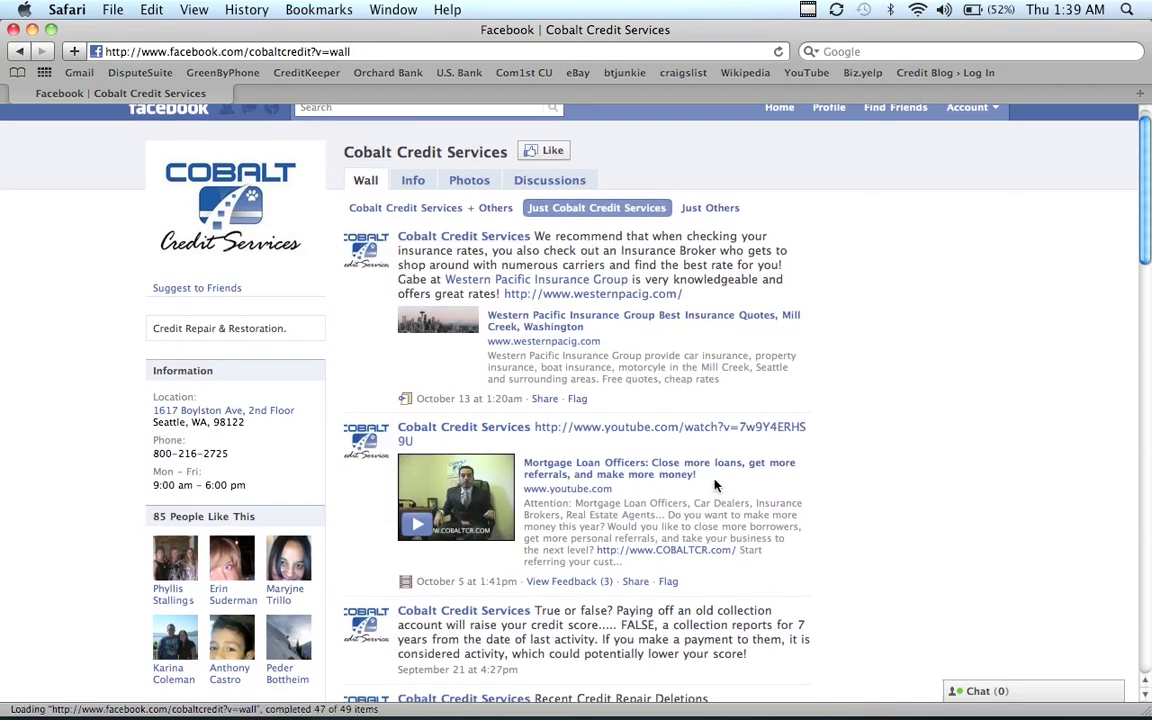
pyautogui.scroll(-3, 740, 341)
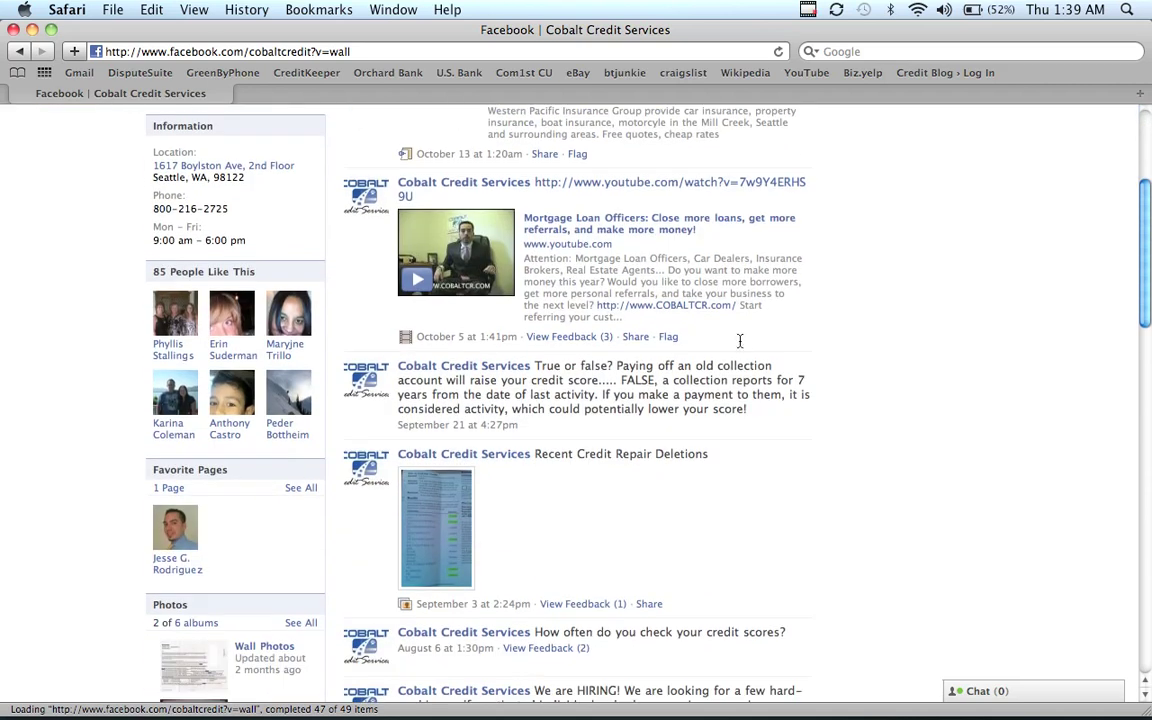
pyautogui.scroll(-1, 740, 341)
pyautogui.scroll(1, 740, 341)
pyautogui.scroll(3, 740, 341)
pyautogui.scroll(1, 740, 341)
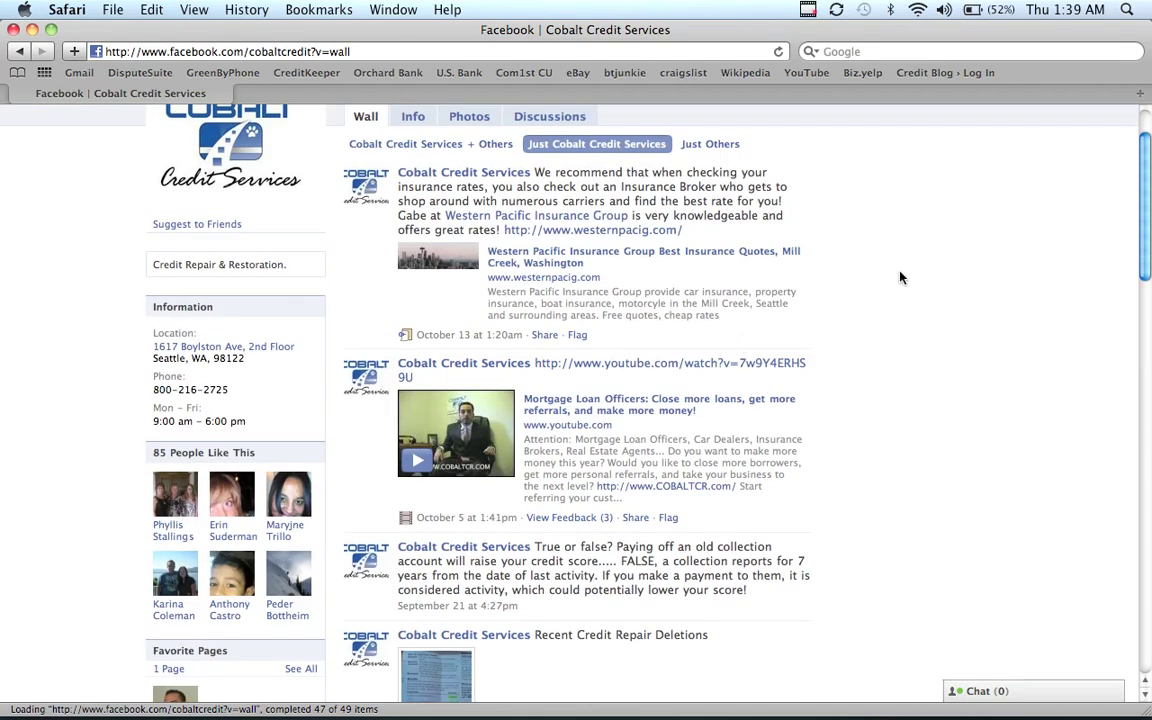
pyautogui.scroll(-3, 900, 277)
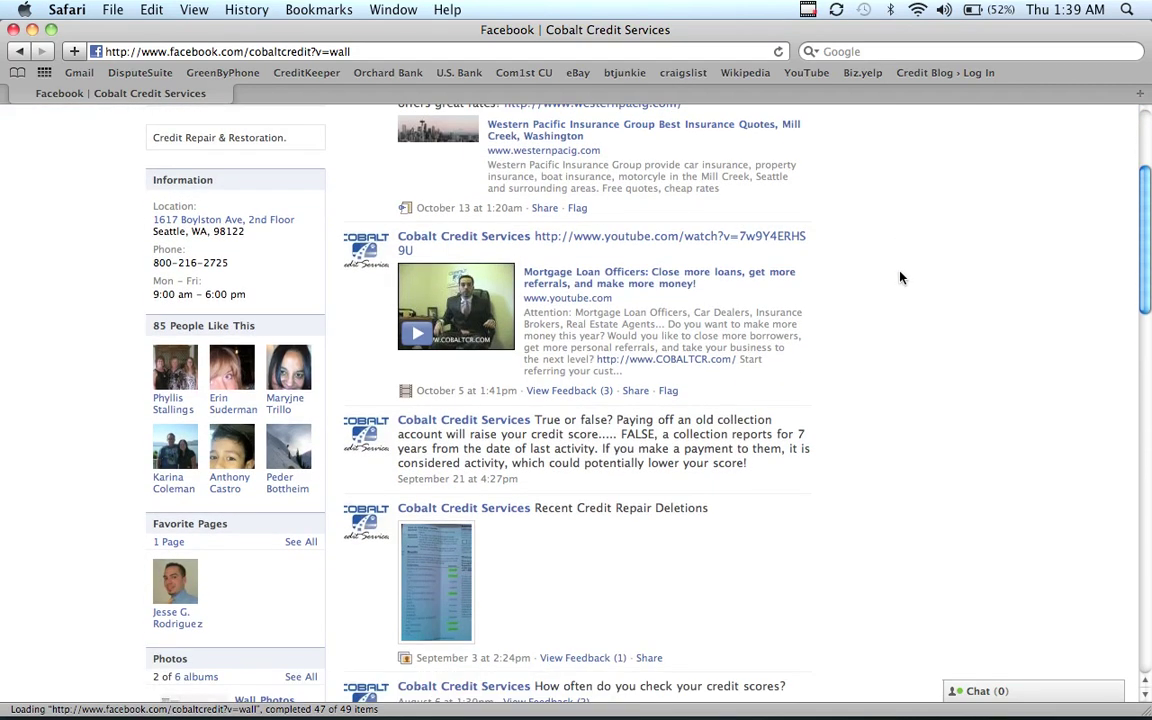
pyautogui.scroll(-6, 900, 277)
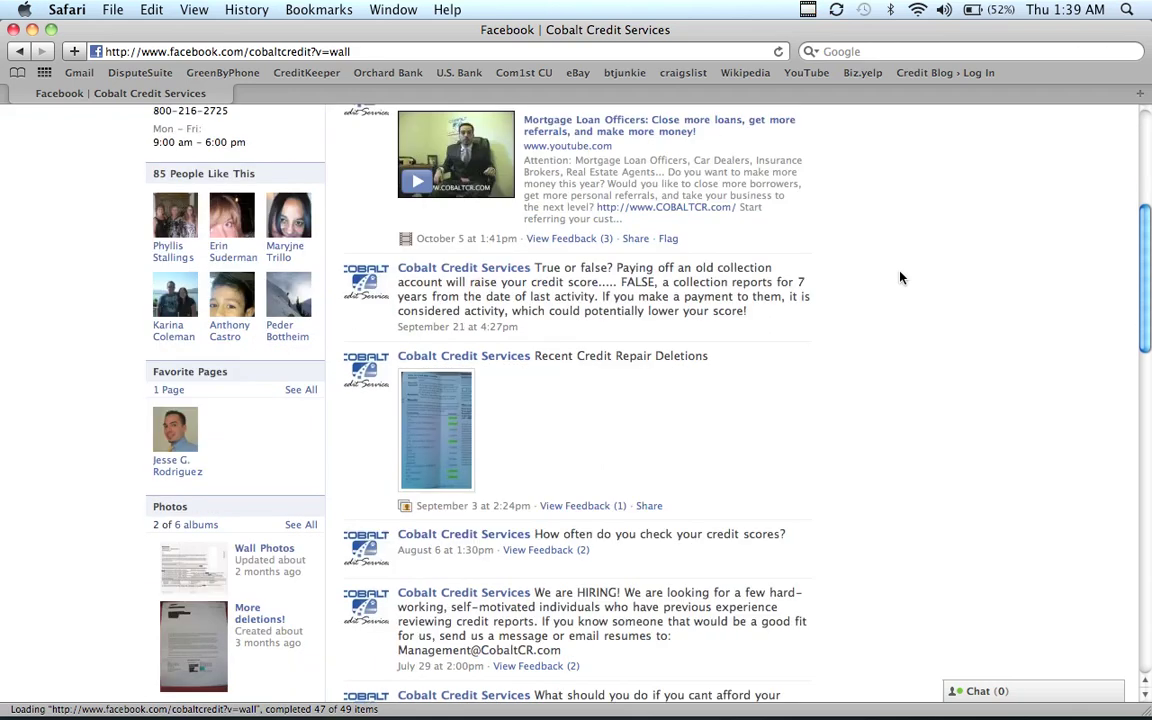
pyautogui.scroll(-1, 706, 275)
pyautogui.scroll(-10, 715, 275)
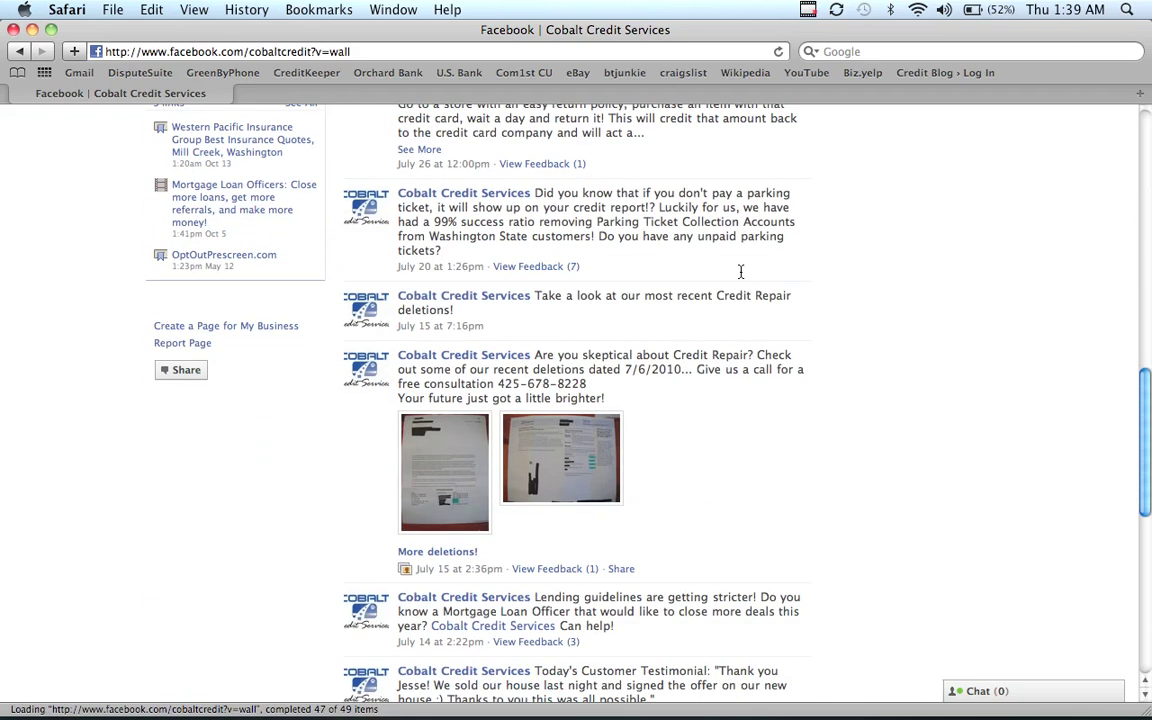
pyautogui.scroll(-1, 725, 275)
pyautogui.scroll(-10, 741, 275)
pyautogui.scroll(-10, 741, 275)
pyautogui.scroll(-6, 741, 275)
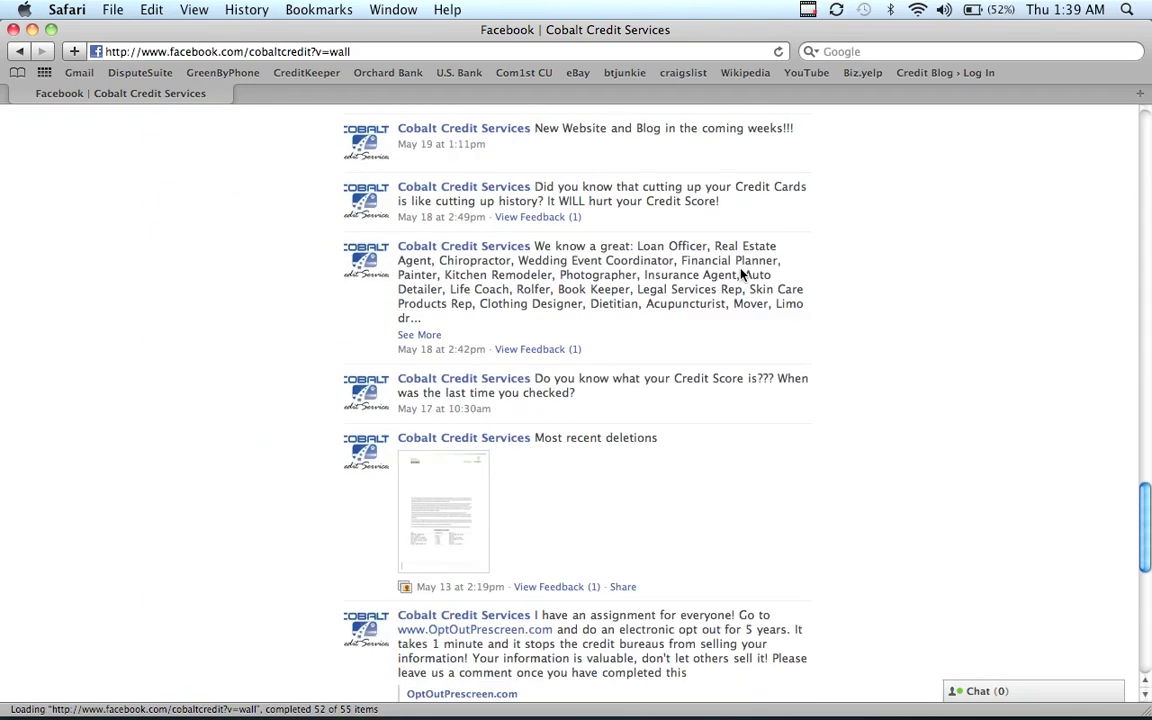
pyautogui.scroll(-5, 741, 275)
pyautogui.scroll(-1, 741, 275)
pyautogui.scroll(10, 741, 275)
pyautogui.scroll(15, 741, 275)
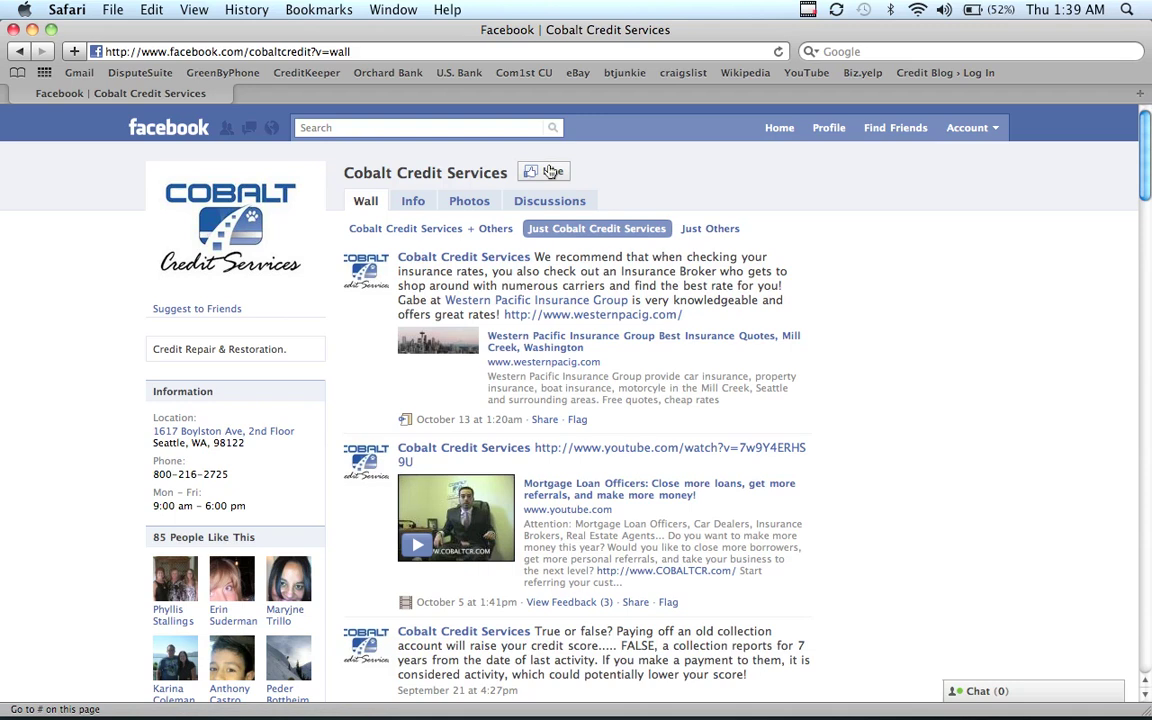
pyautogui.click(552, 172)
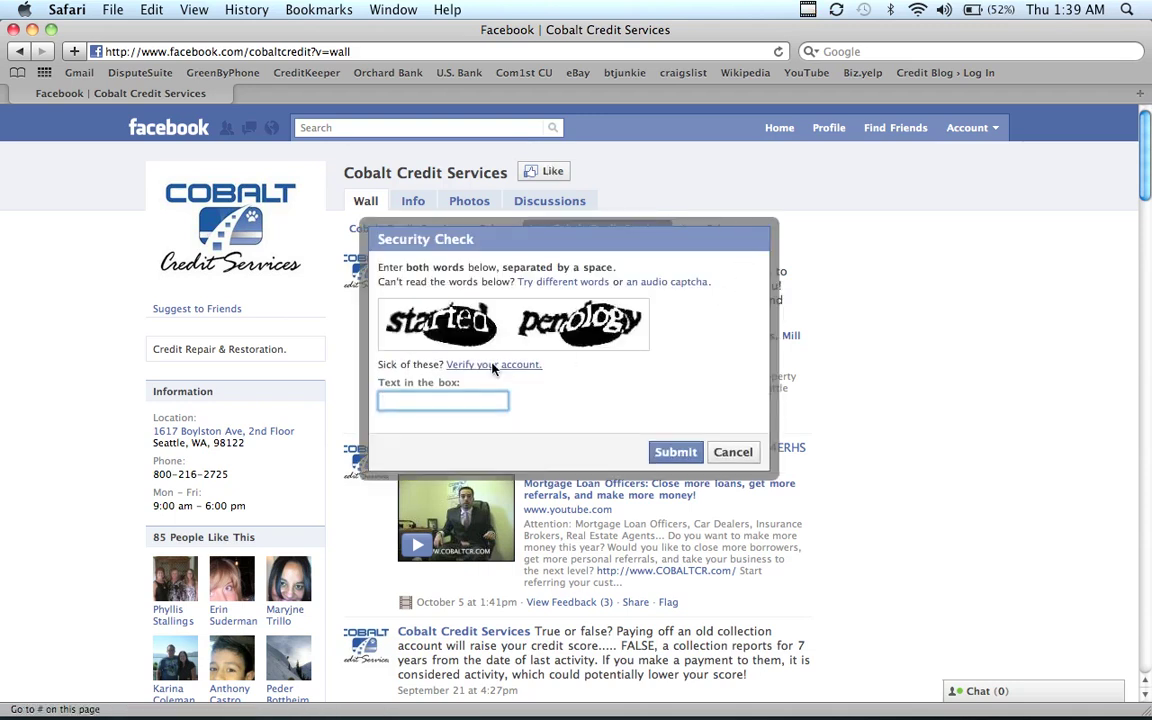
# Cancel the security check and choose 'Create a Page for My Business'
pyautogui.click(735, 455)
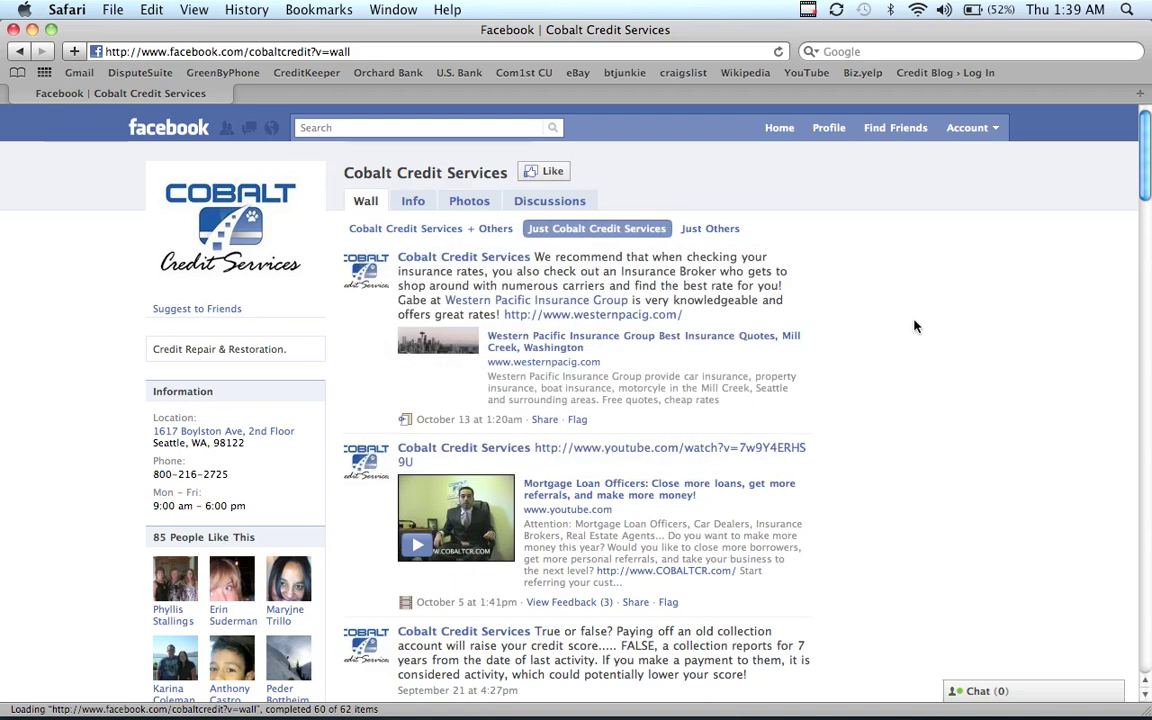
pyautogui.scroll(-5, 913, 326)
pyautogui.scroll(-2, 913, 326)
pyautogui.scroll(3, 913, 326)
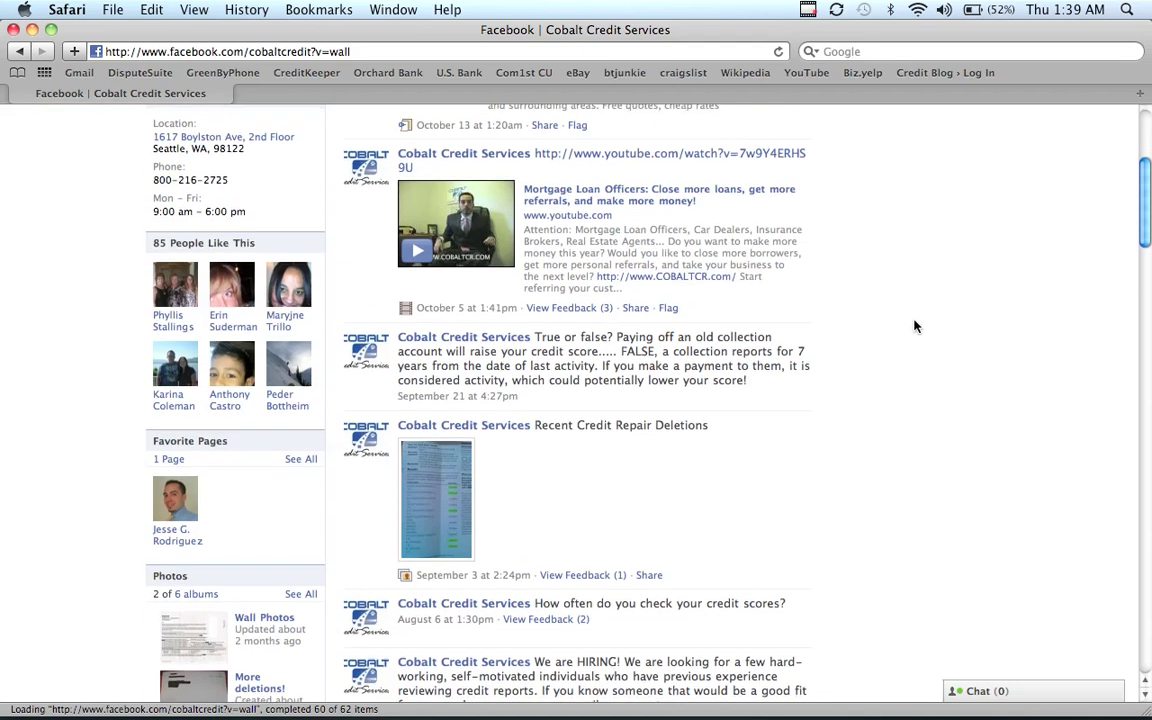
pyautogui.scroll(-3, 913, 326)
pyautogui.scroll(-3, 913, 326)
pyautogui.scroll(-2, 913, 326)
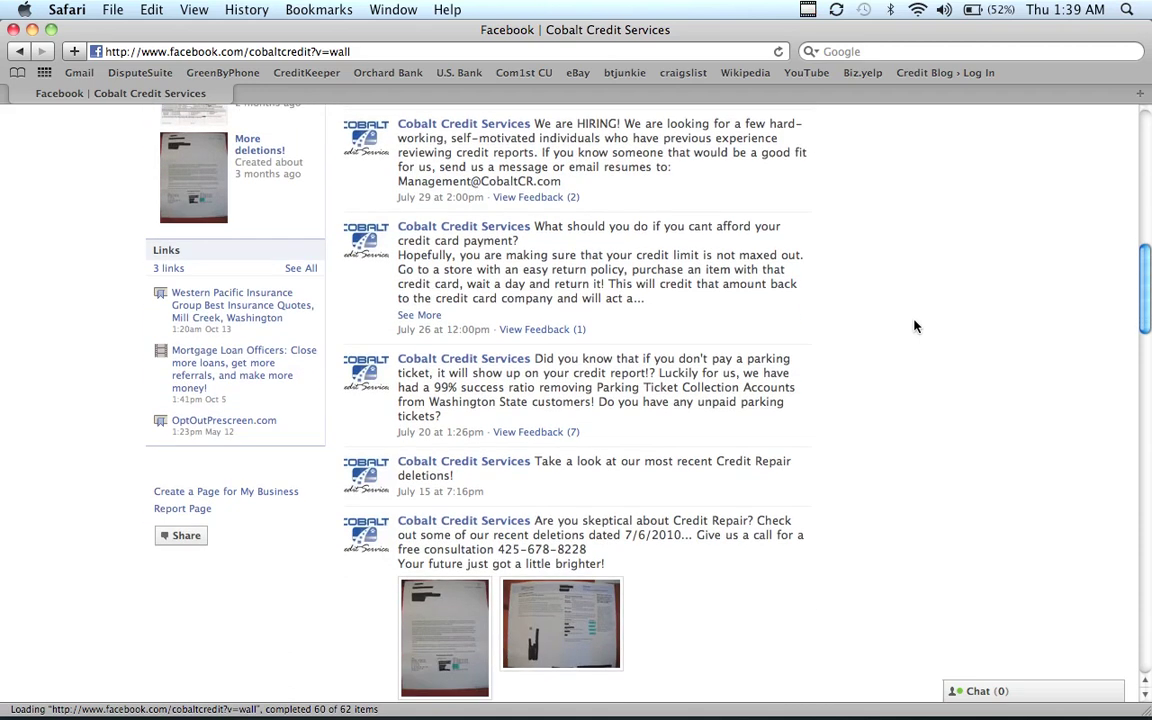
pyautogui.scroll(-3, 843, 326)
pyautogui.scroll(-1, 836, 321)
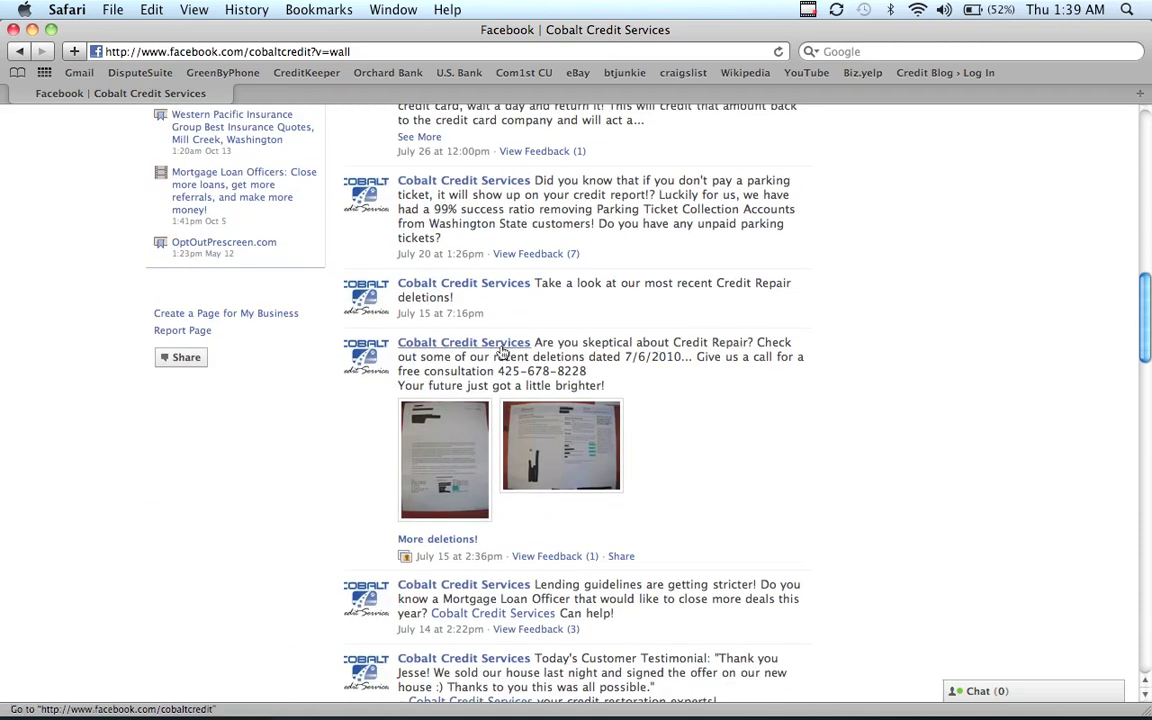
pyautogui.click(236, 316)
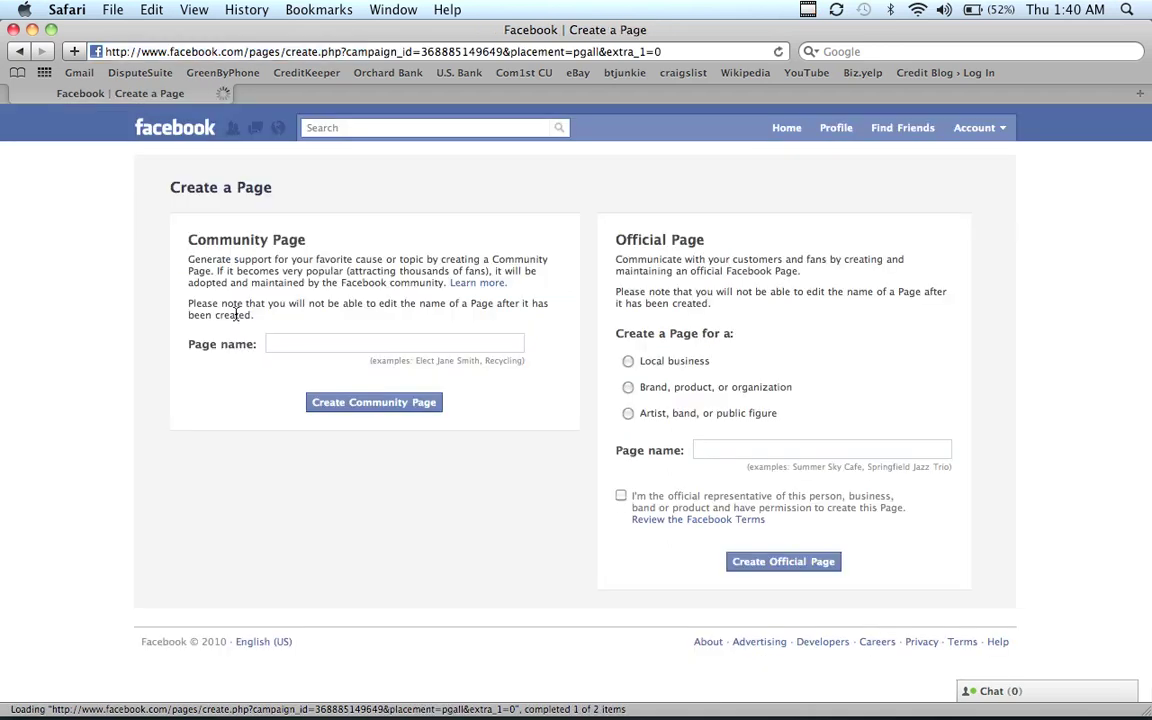
# Submit an official Local business page named 'Best Credit Blog' with the representative box ticked
pyautogui.click(351, 341)
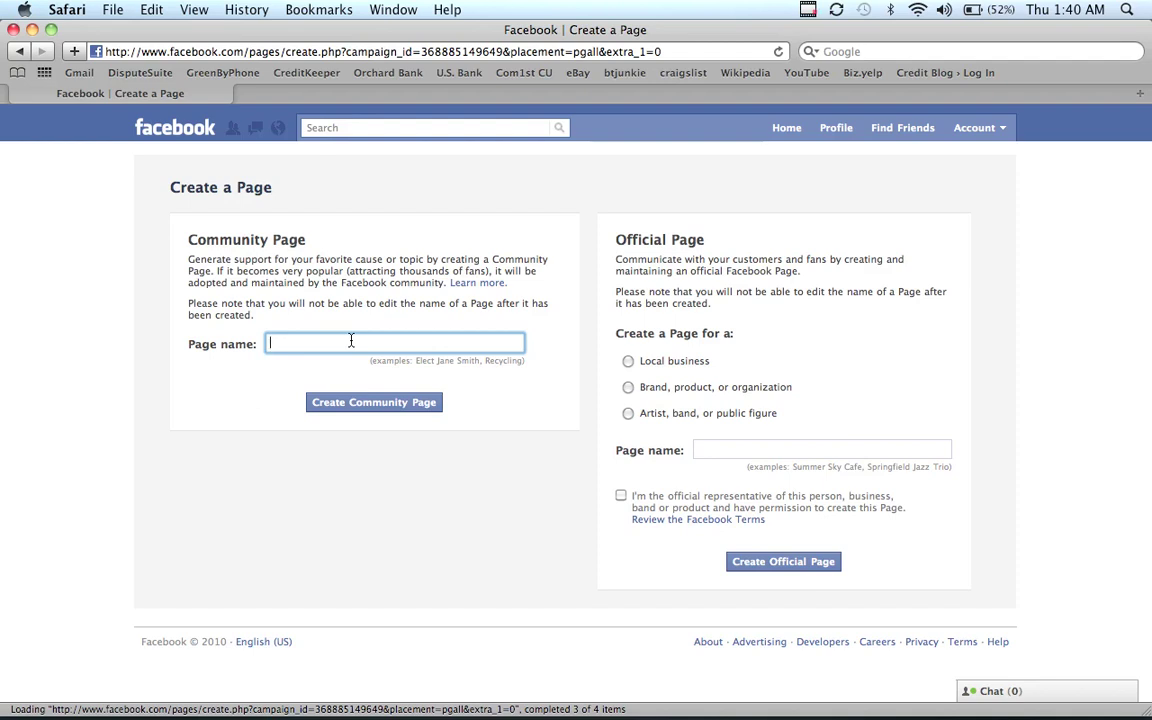
pyautogui.write('Best Cre')
pyautogui.write('dit Blog')
pyautogui.click(627, 362)
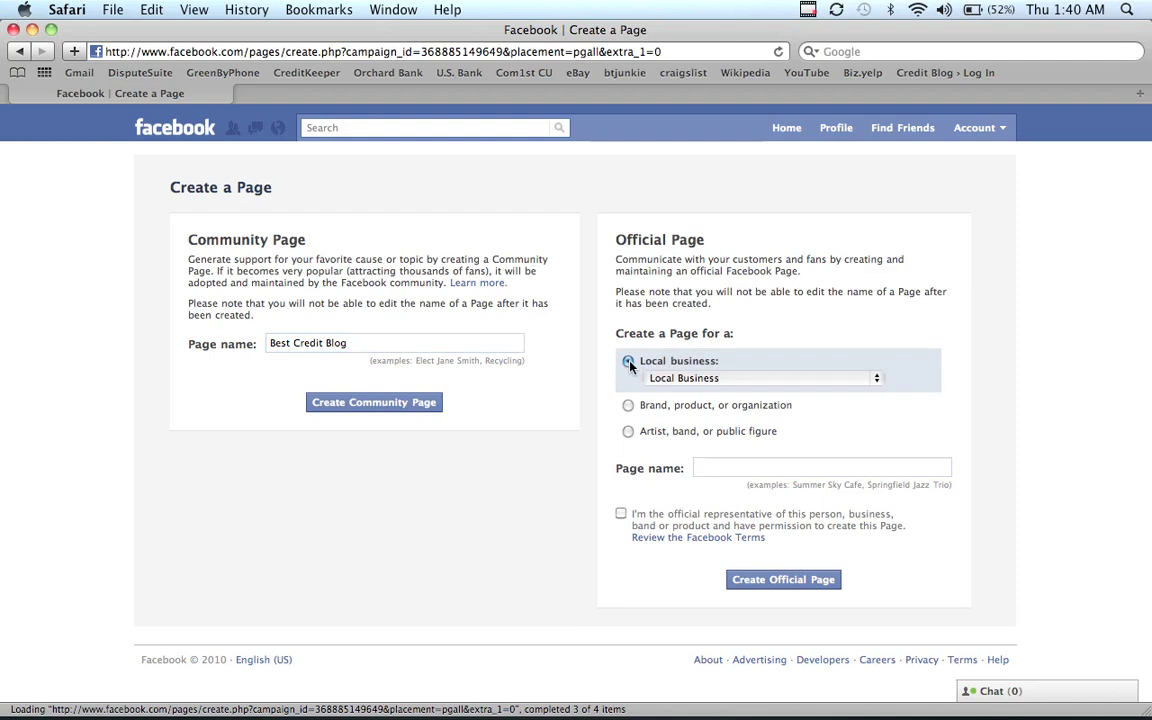
pyautogui.click(776, 474)
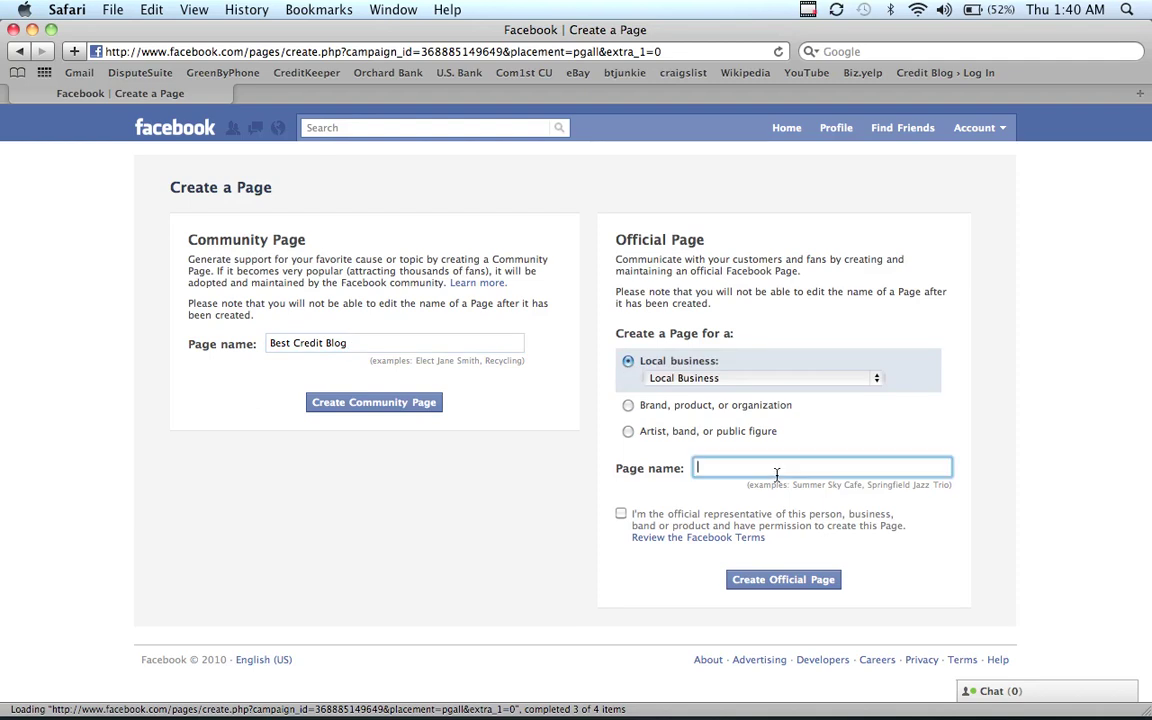
pyautogui.write('Be')
pyautogui.write('st Credit ')
pyautogui.write('Blog')
pyautogui.click(621, 513)
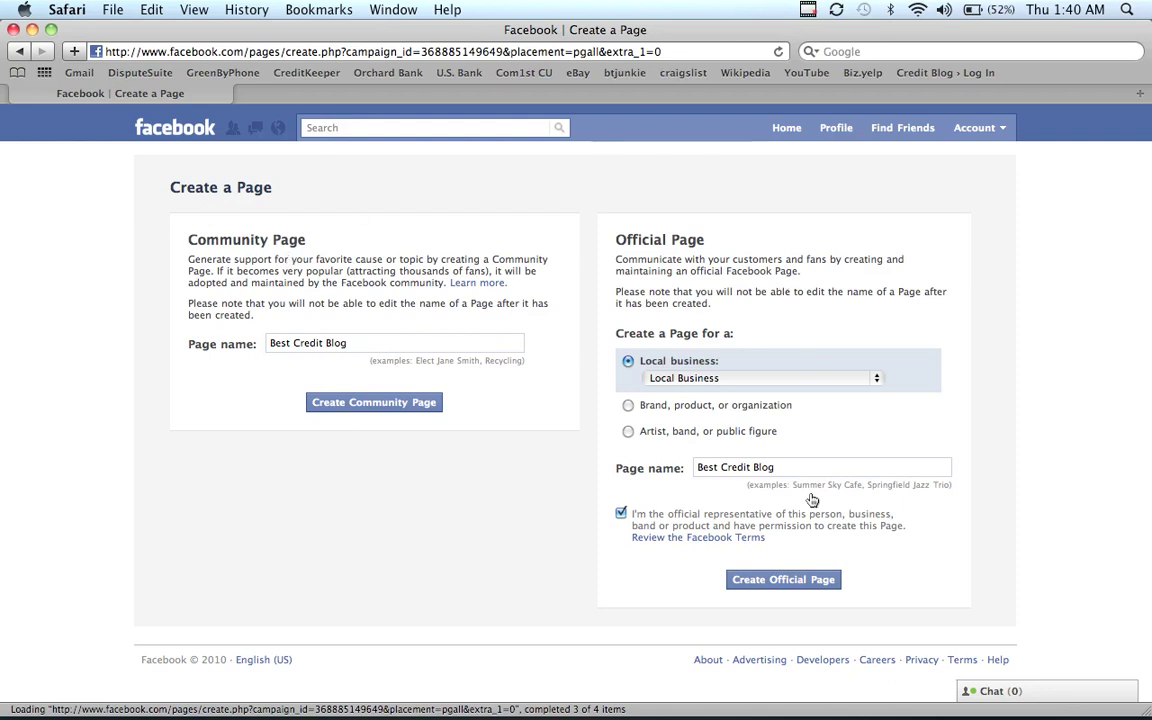
pyautogui.click(783, 580)
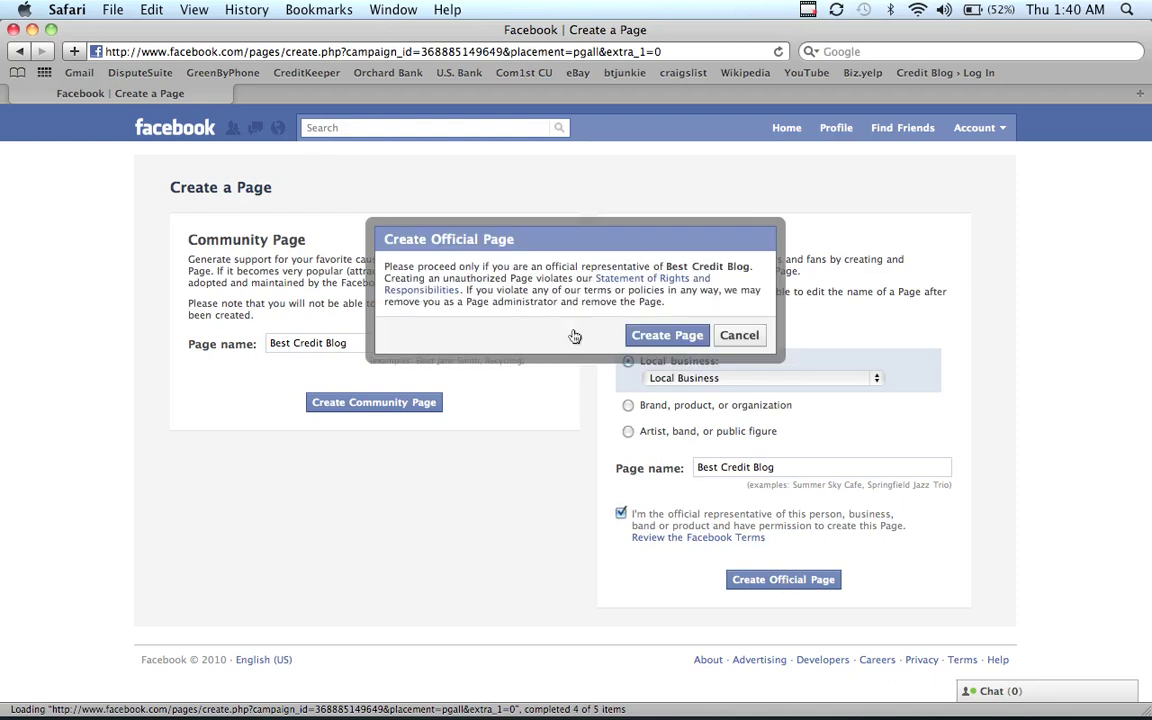
# Confirm creating the Best Credit Blog page in the confirmation dialog
pyautogui.click(647, 335)
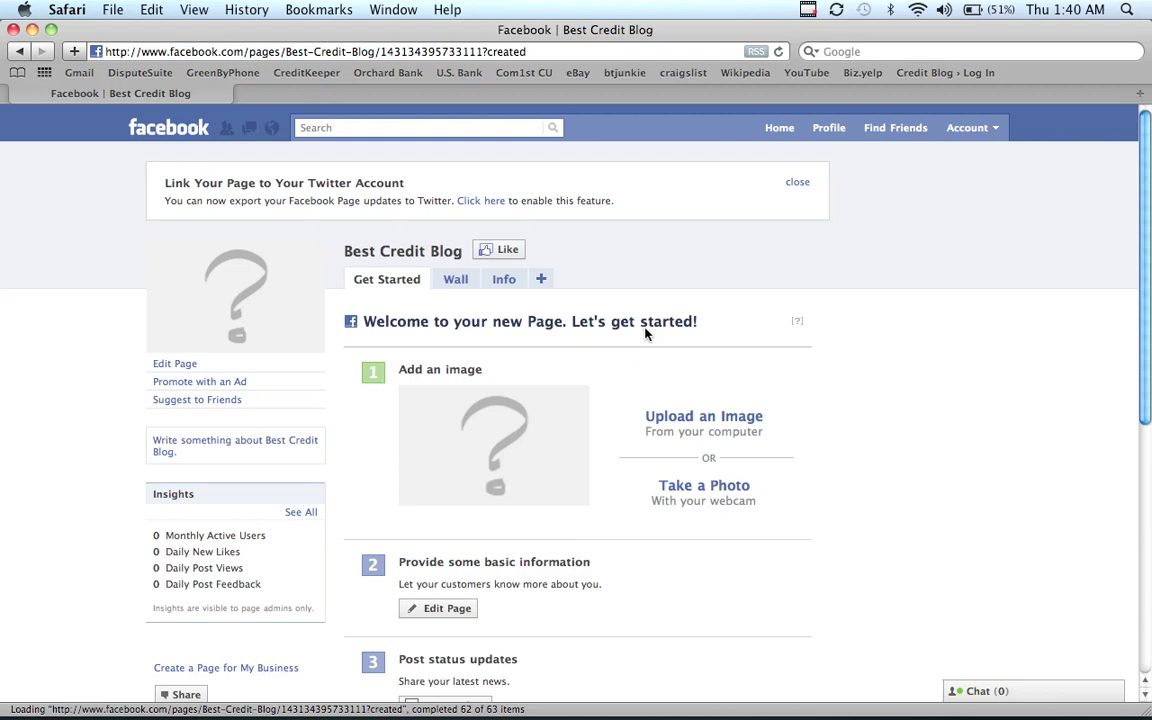
pyautogui.click(706, 416)
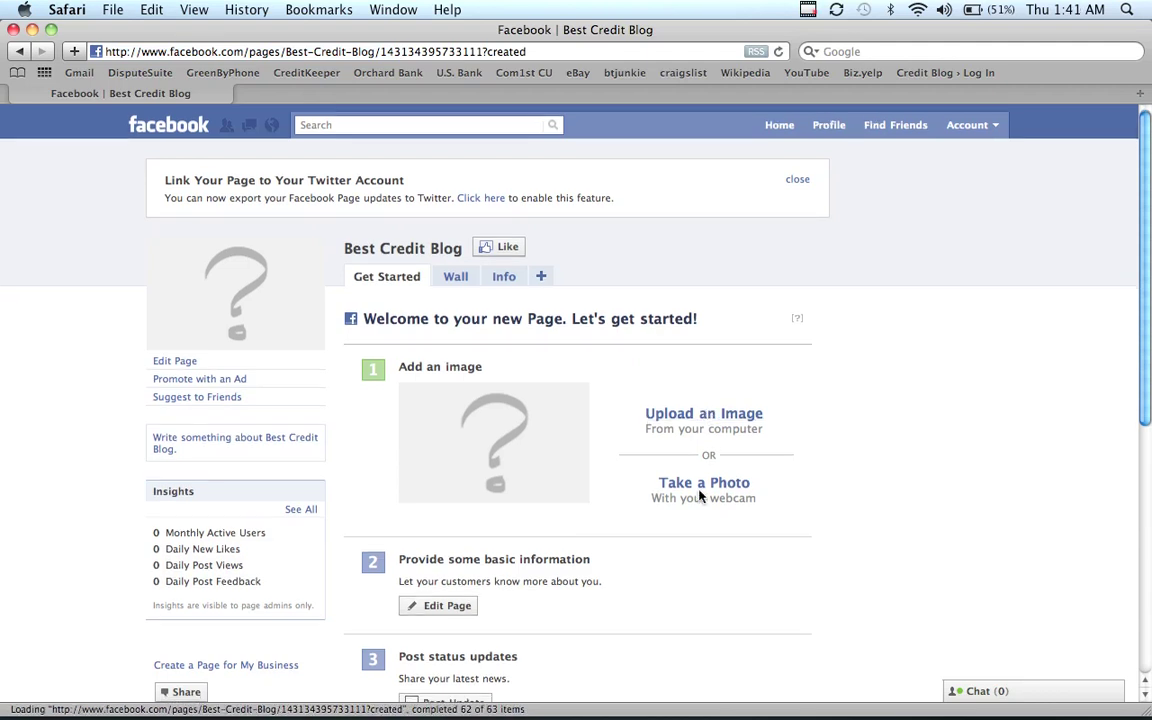
pyautogui.scroll(-3, 785, 343)
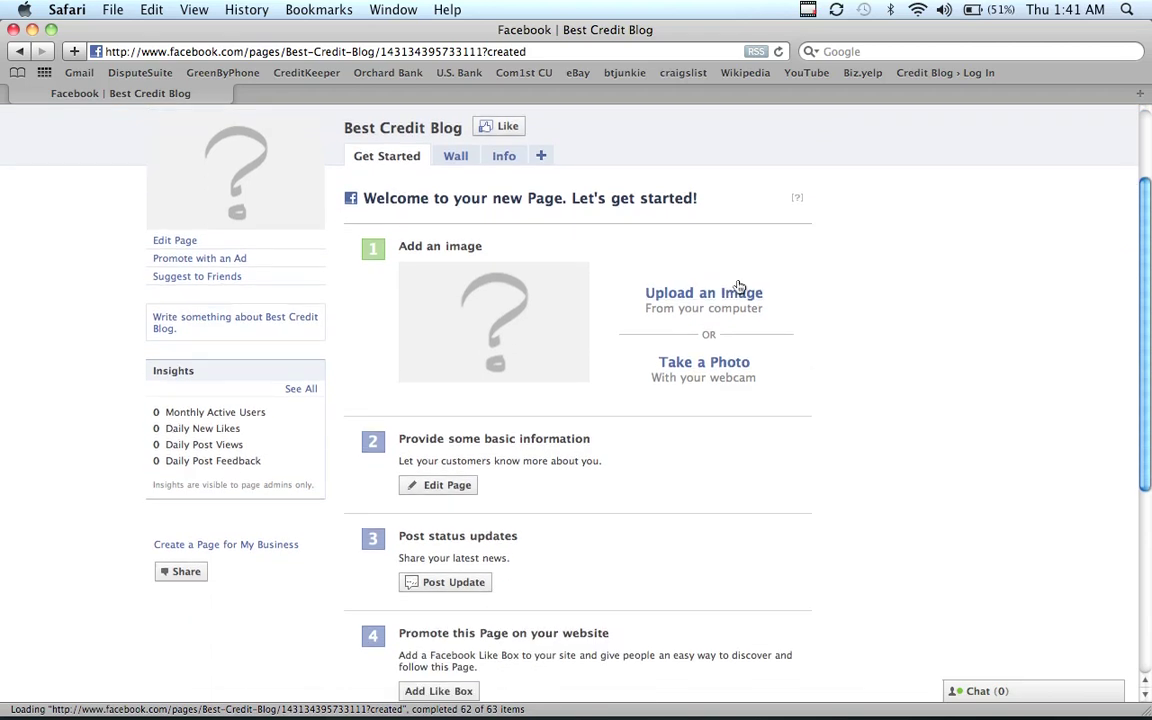
pyautogui.scroll(1, 738, 287)
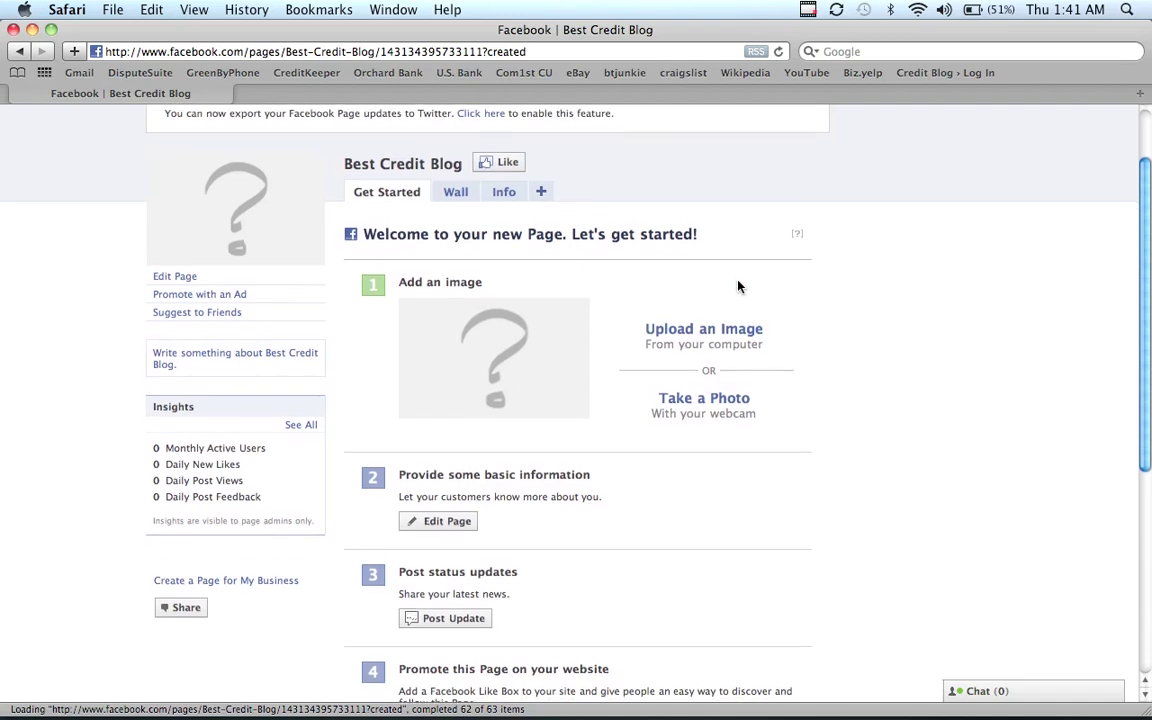
pyautogui.scroll(-1, 738, 287)
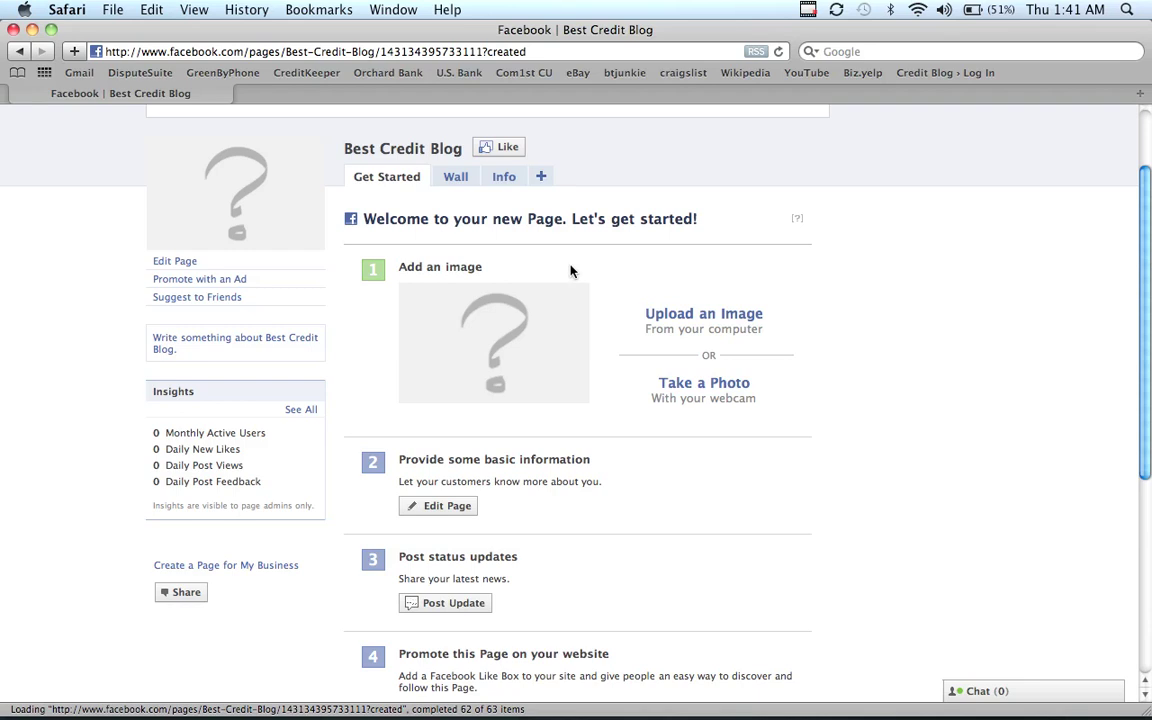
pyautogui.scroll(-1, 571, 270)
pyautogui.scroll(-1, 571, 270)
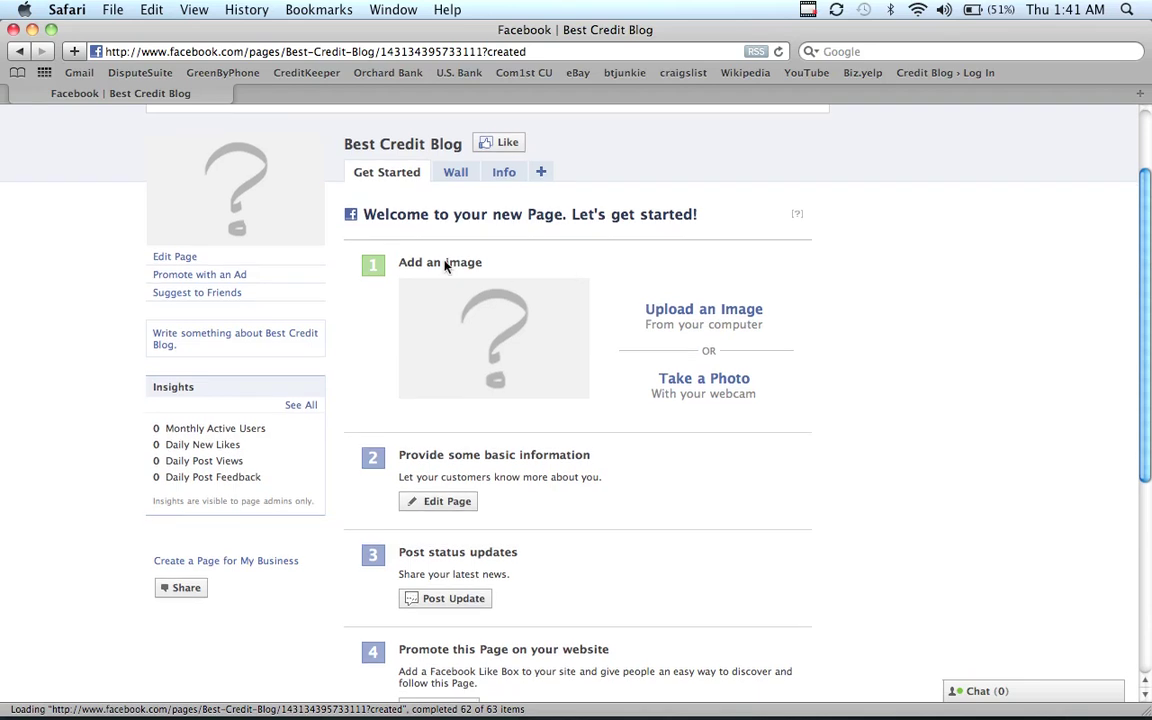
pyautogui.scroll(-2, 699, 350)
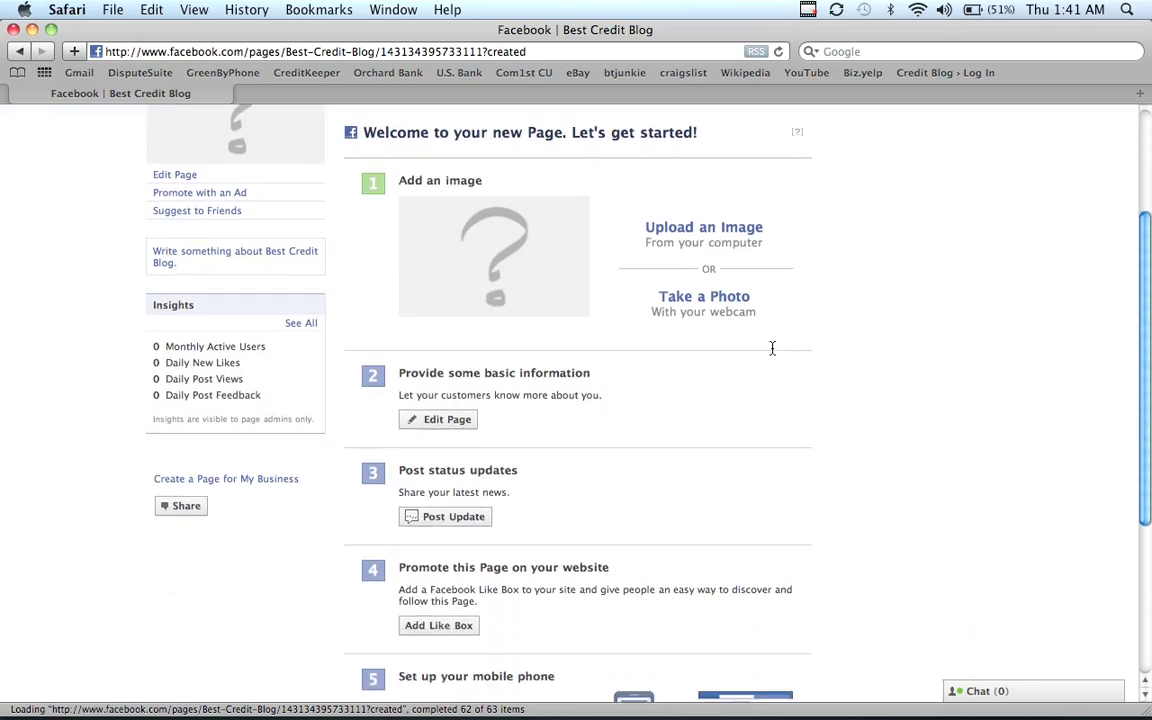
pyautogui.scroll(-4, 771, 347)
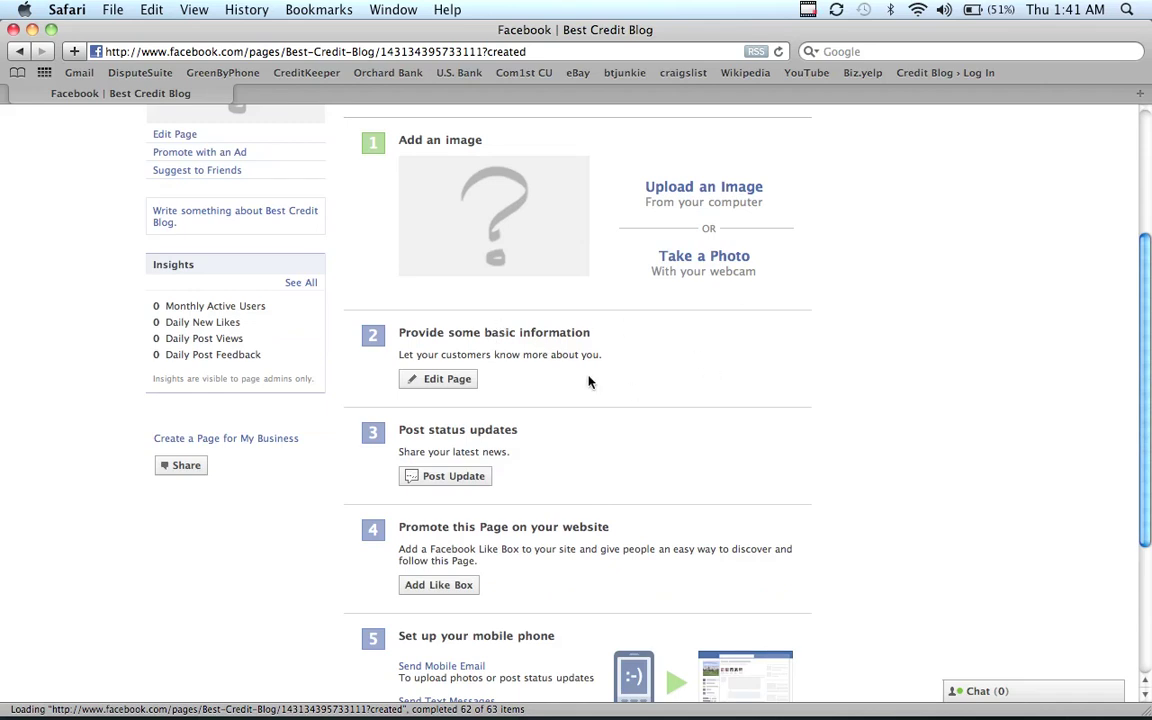
pyautogui.scroll(-2, 589, 381)
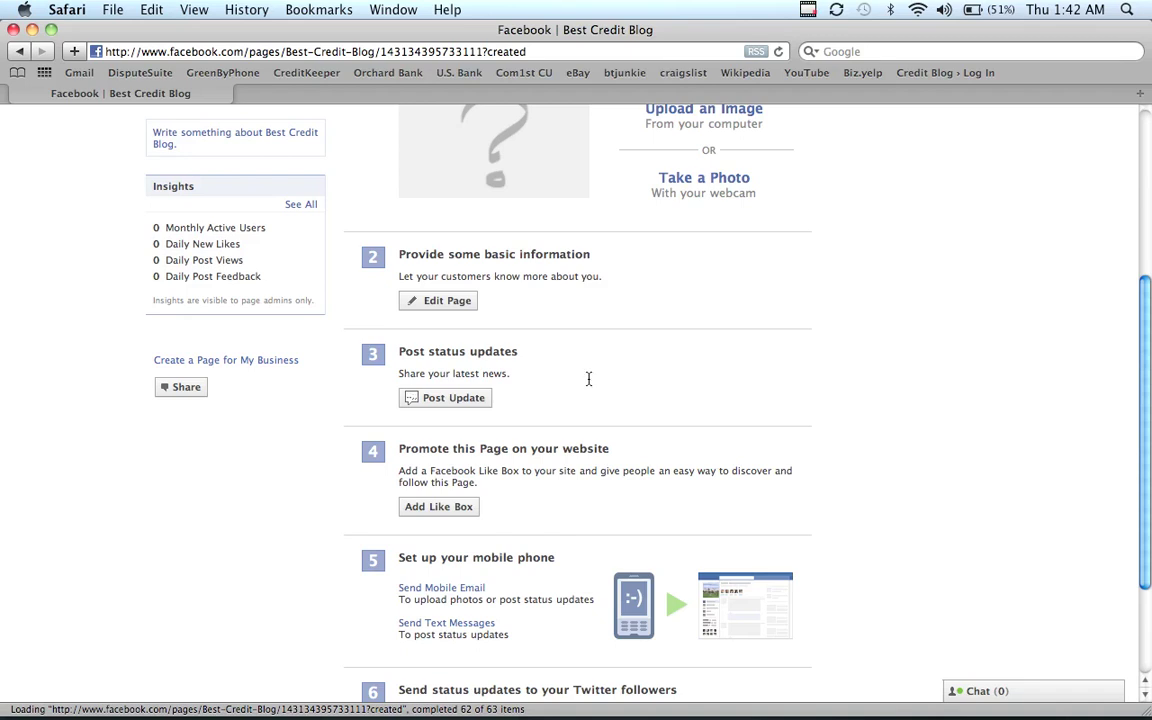
pyautogui.scroll(-3, 588, 381)
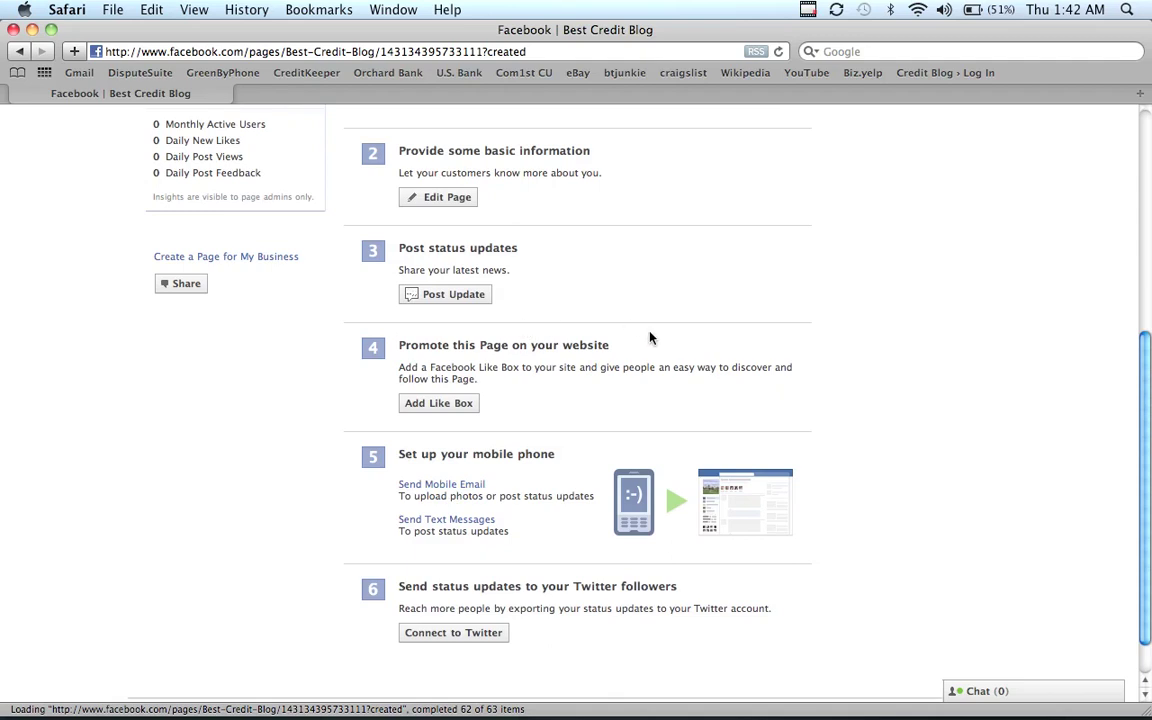
pyautogui.scroll(-2, 649, 338)
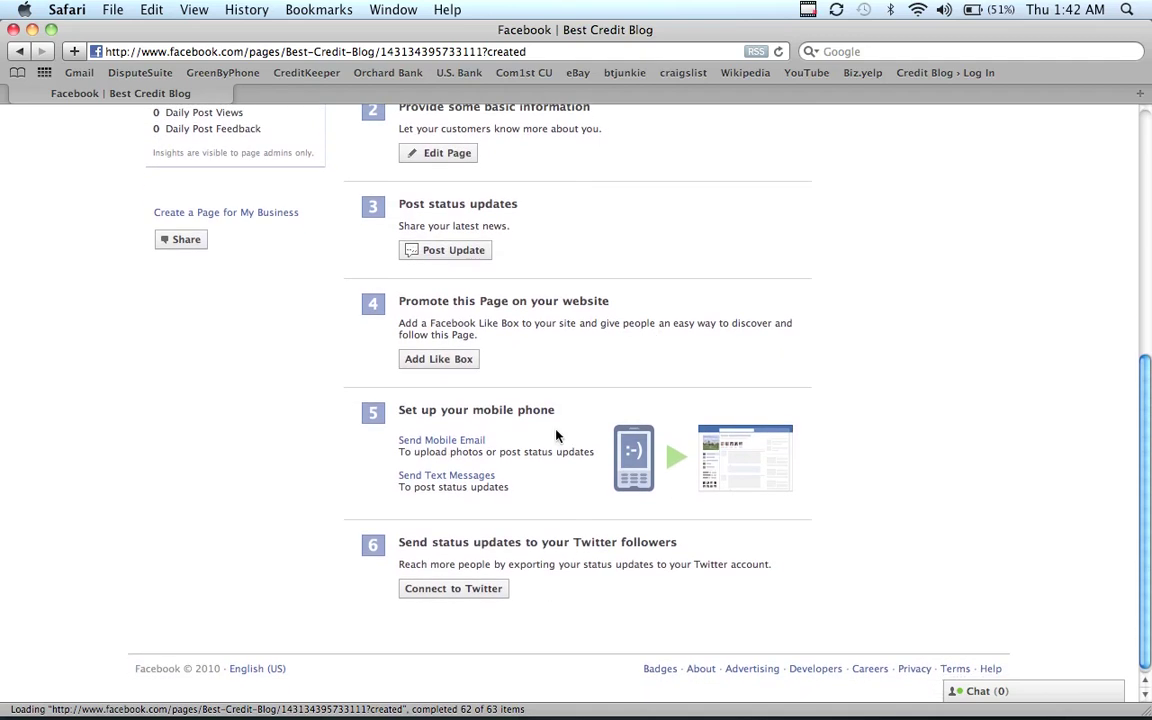
pyautogui.scroll(-1, 529, 470)
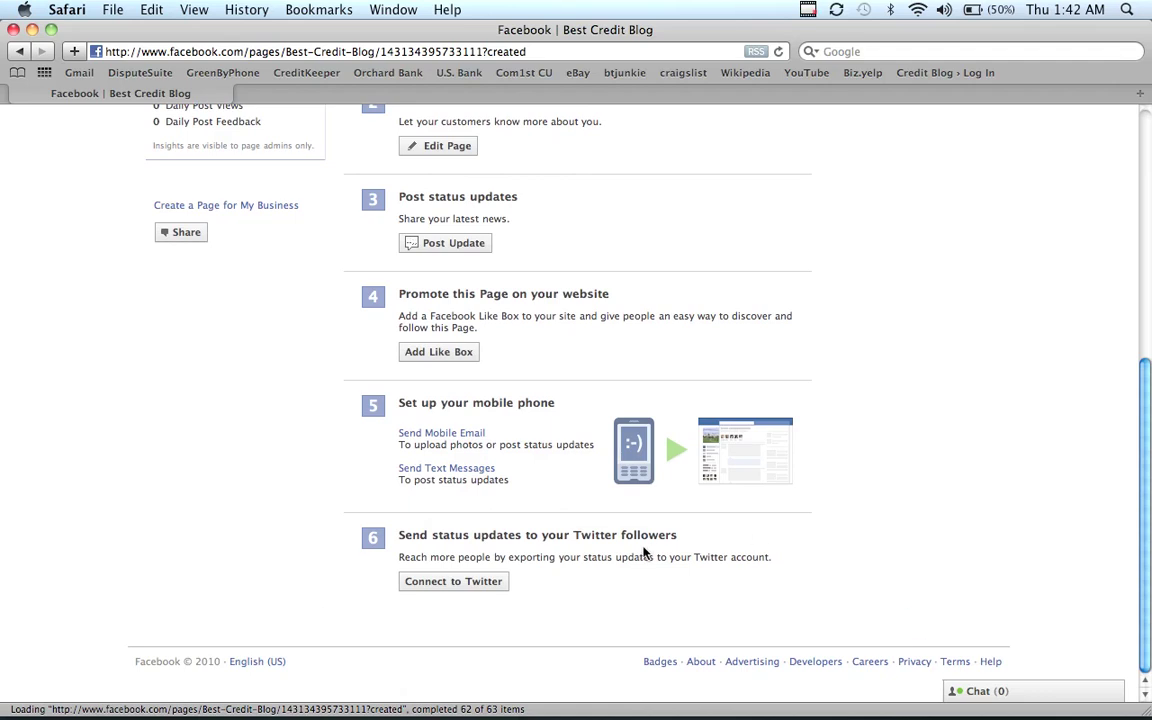
pyautogui.scroll(5, 880, 567)
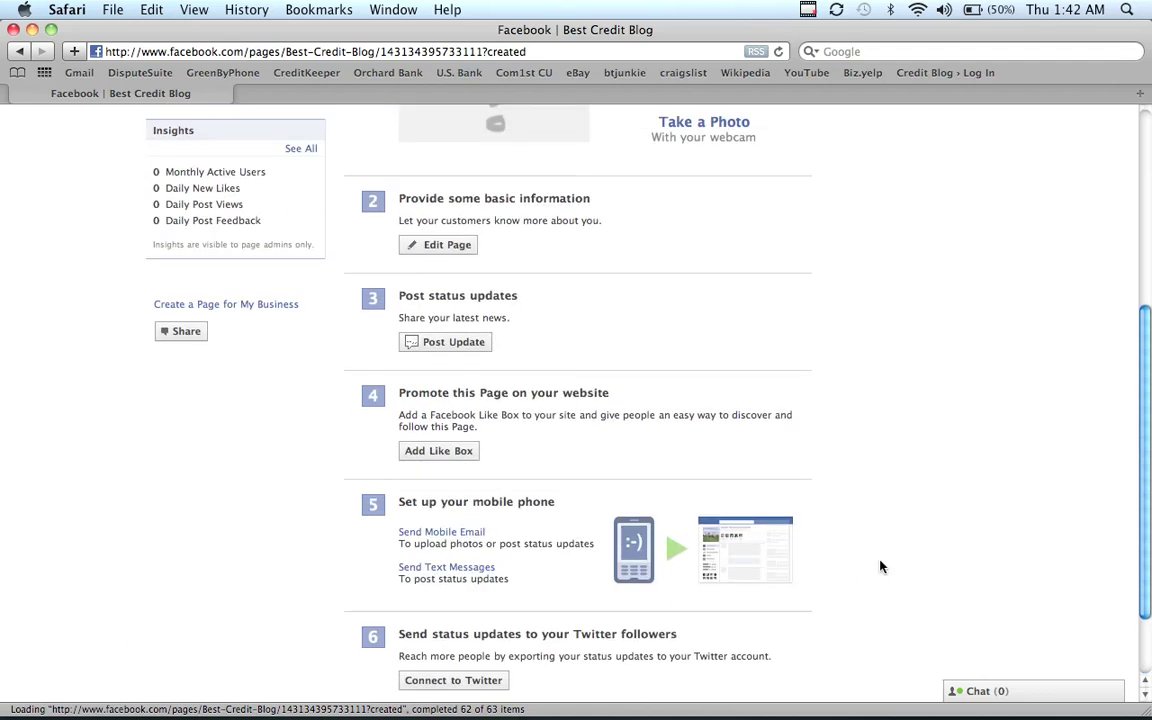
pyautogui.scroll(10, 880, 567)
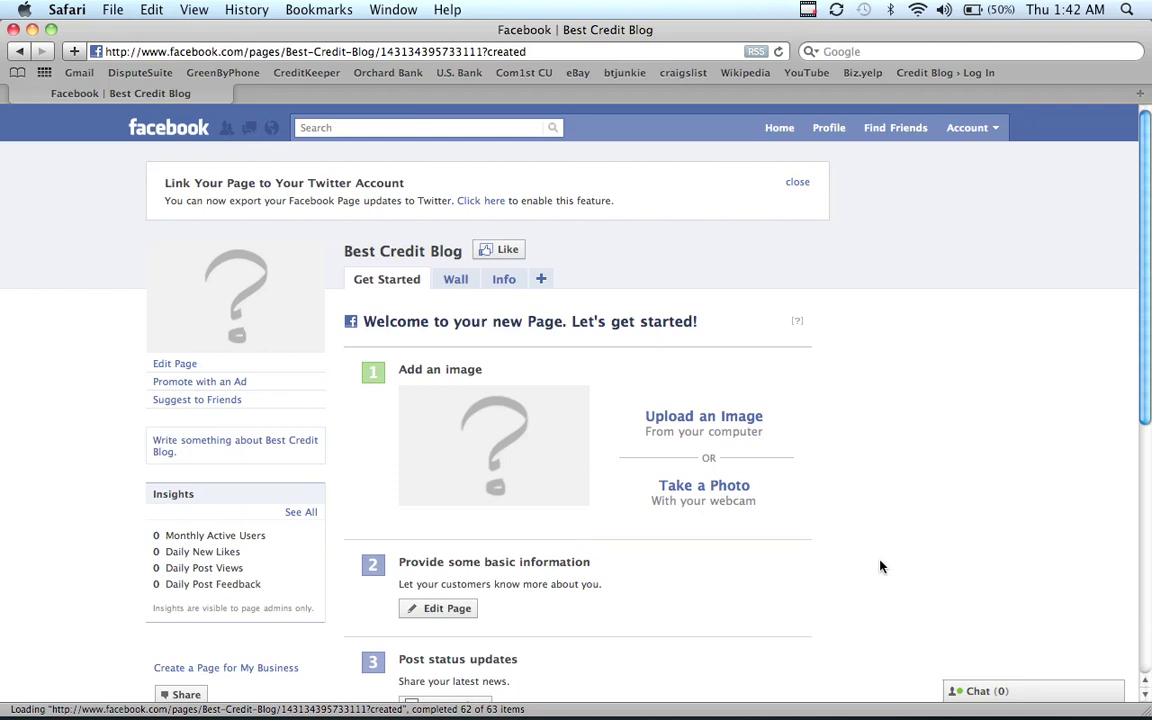
pyautogui.click(400, 130)
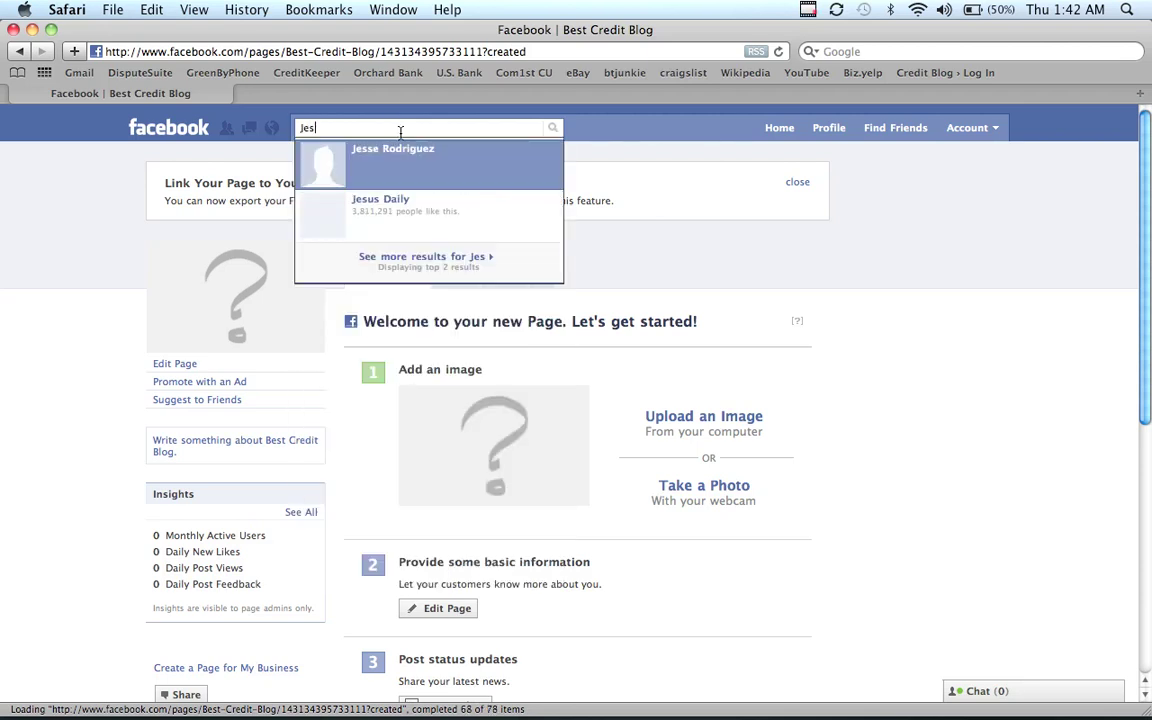
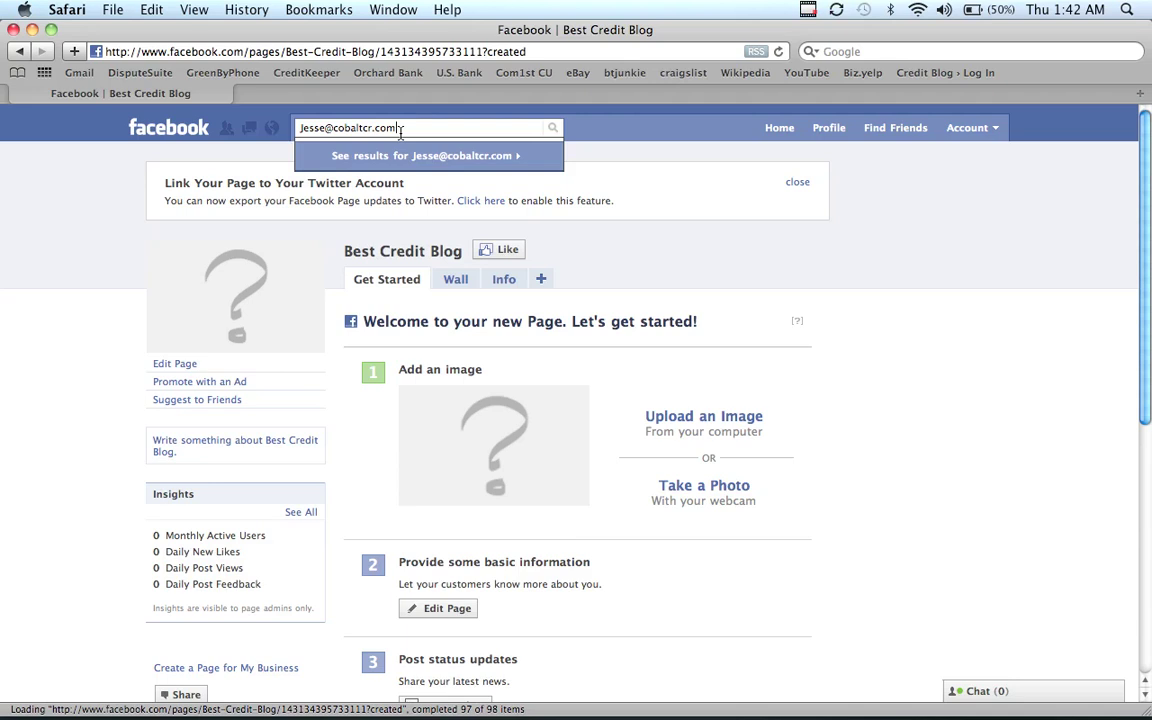